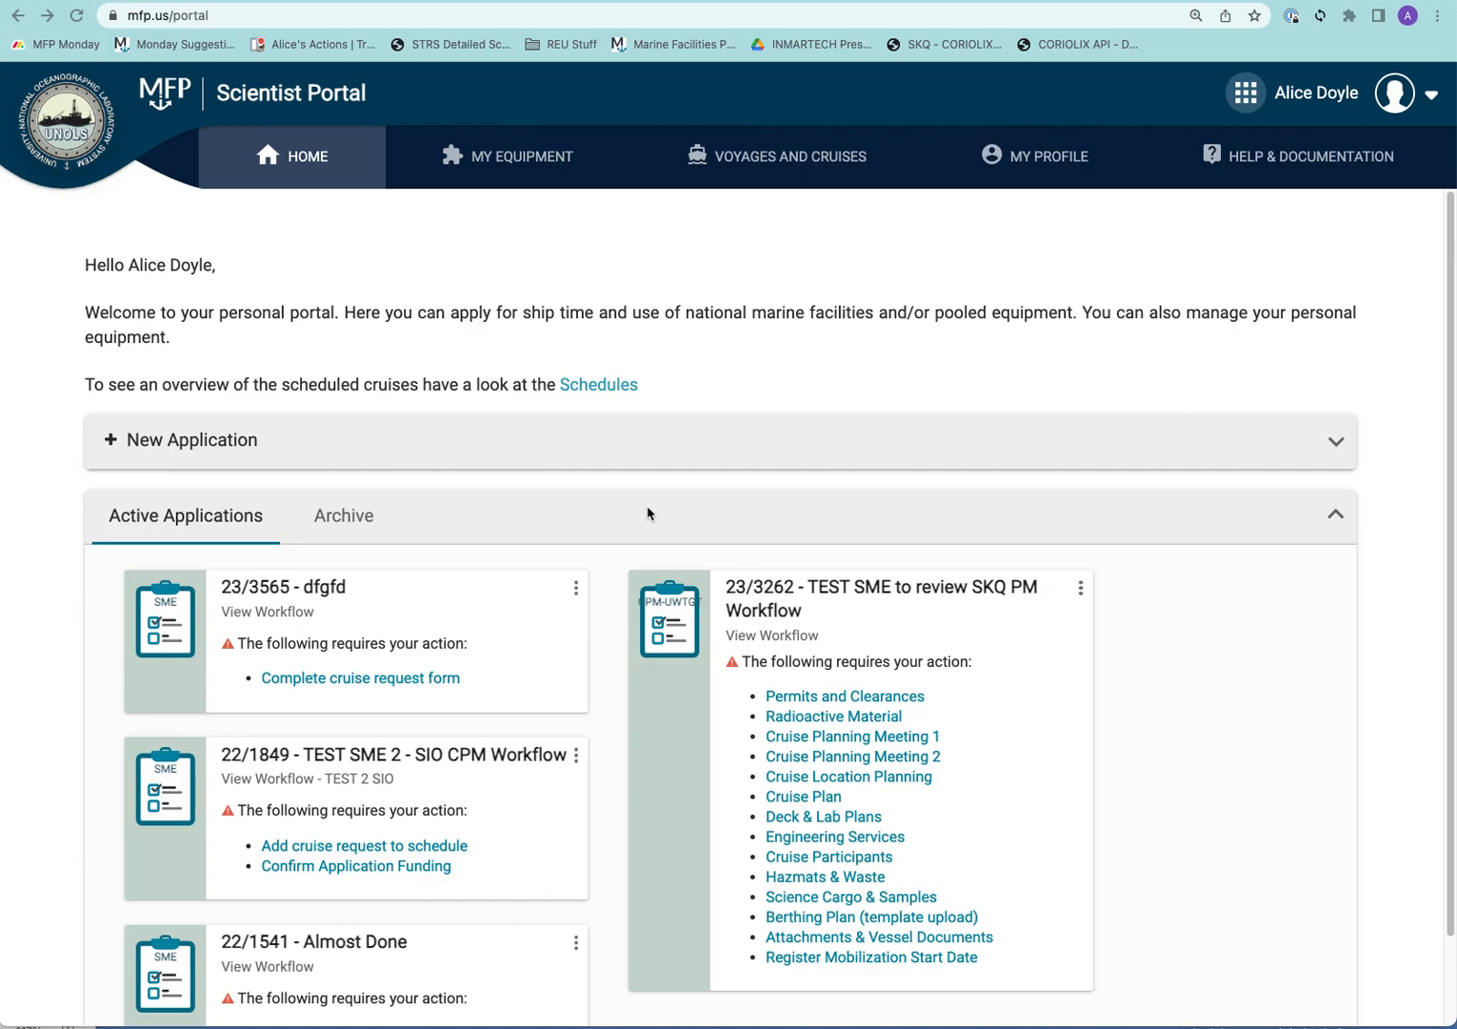
Look over the application types offered under New Application, then collapse the list again
scroll(649, 514, "down", 2)
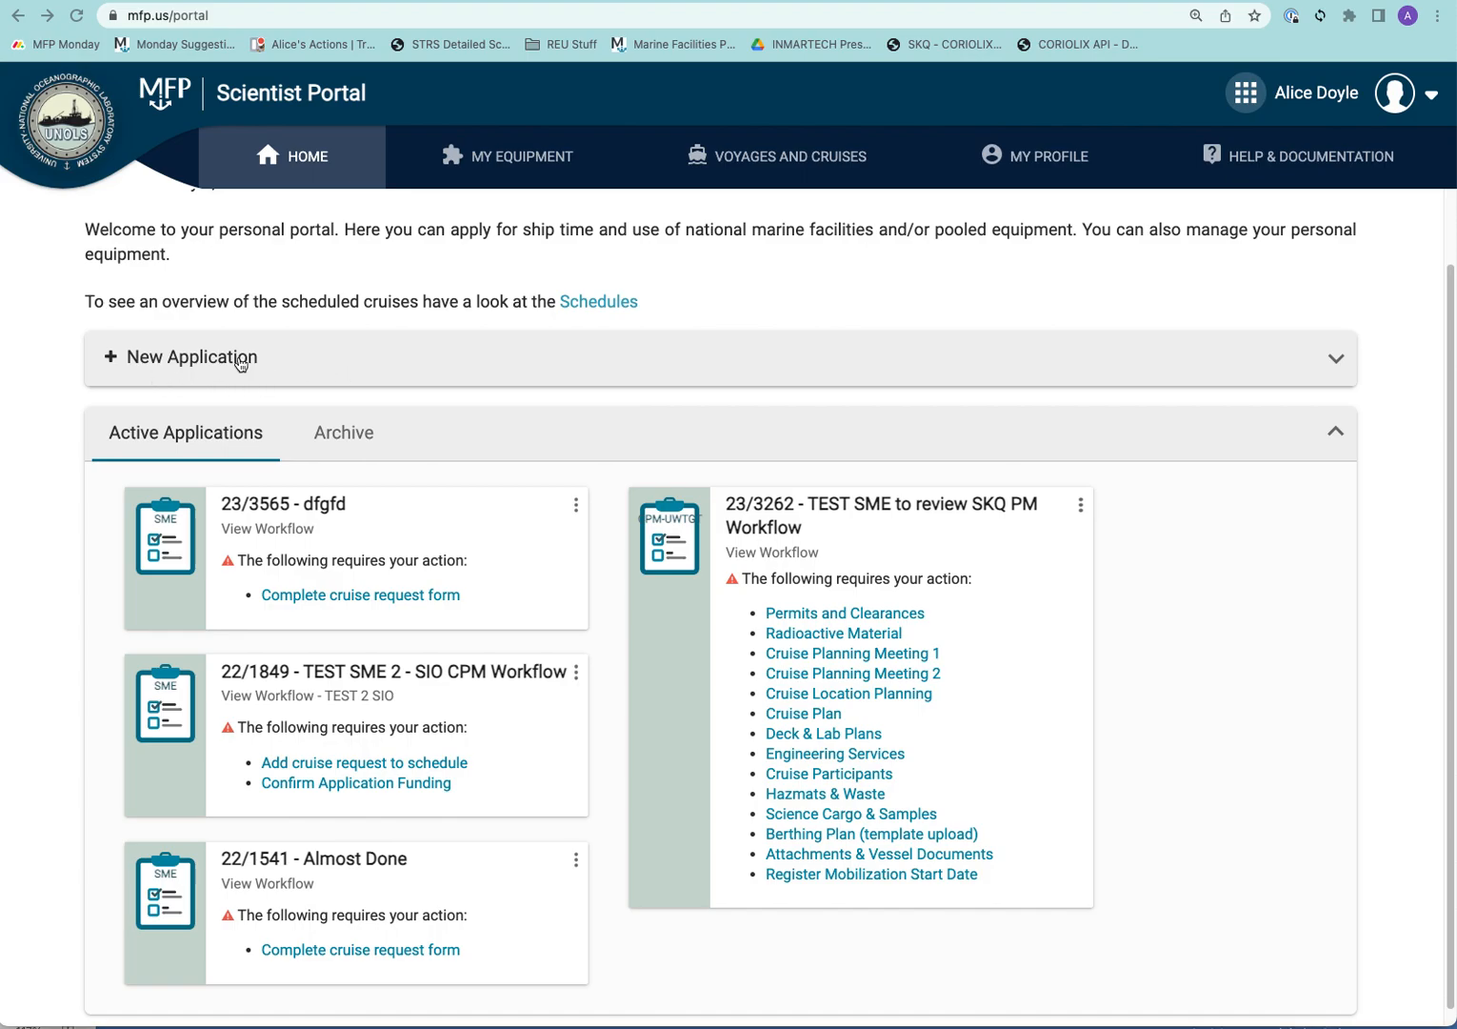
left_click(219, 366)
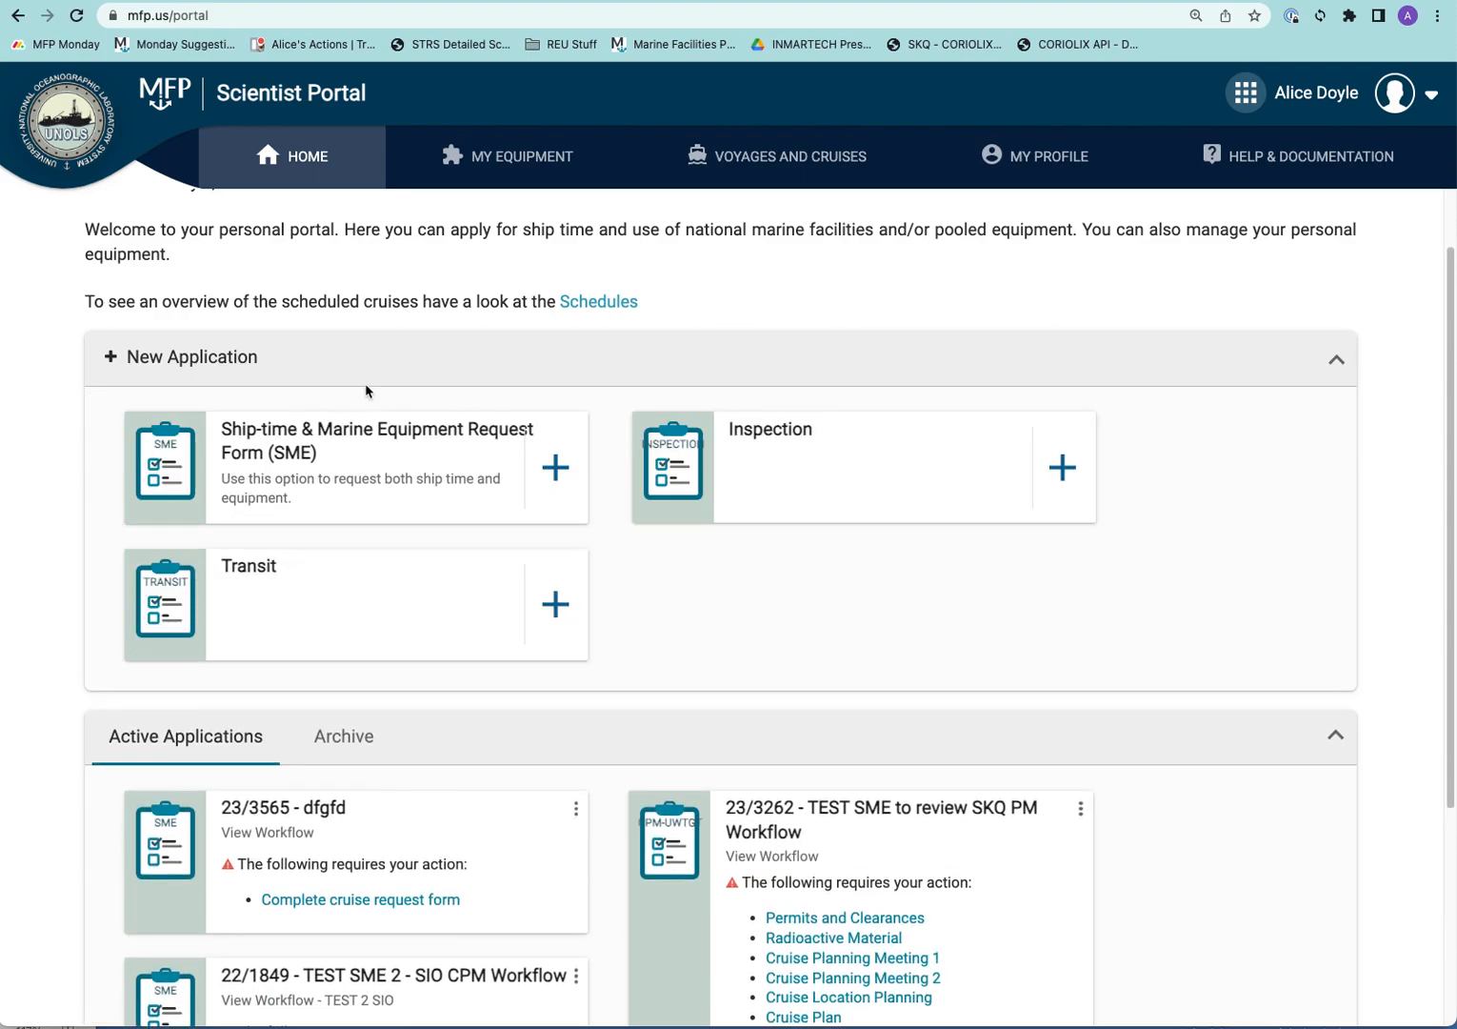
left_click(338, 377)
scroll(679, 728, "down", 1)
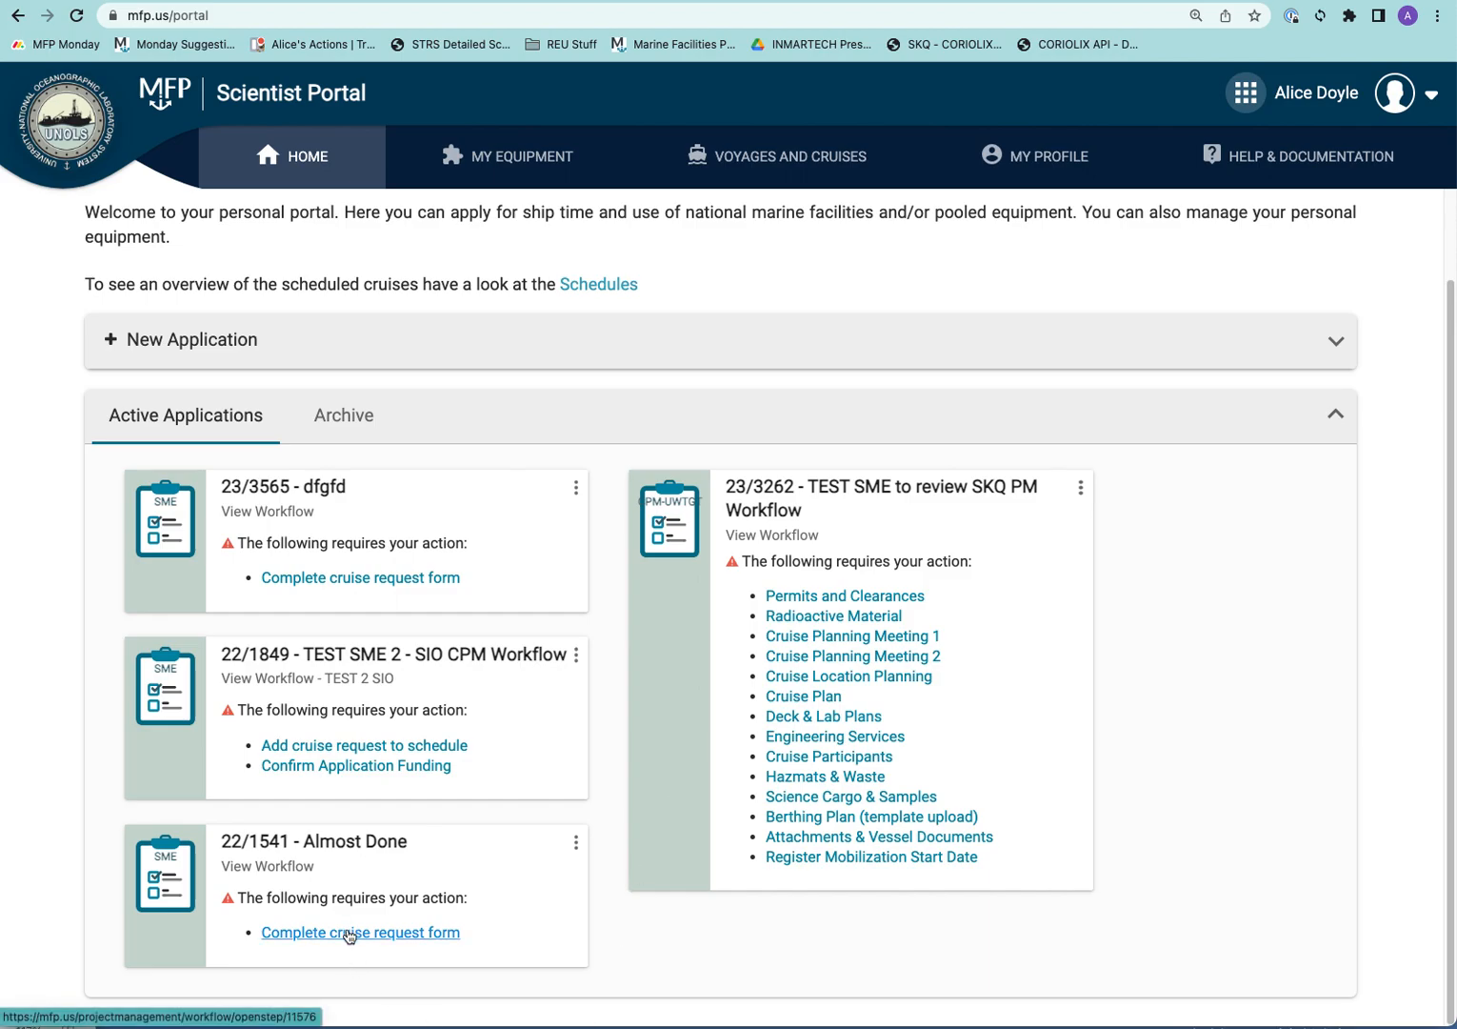
Open the cruise request form of the "Almost Done" application and go through Project Contacts to its Project Information section
left_click(298, 937)
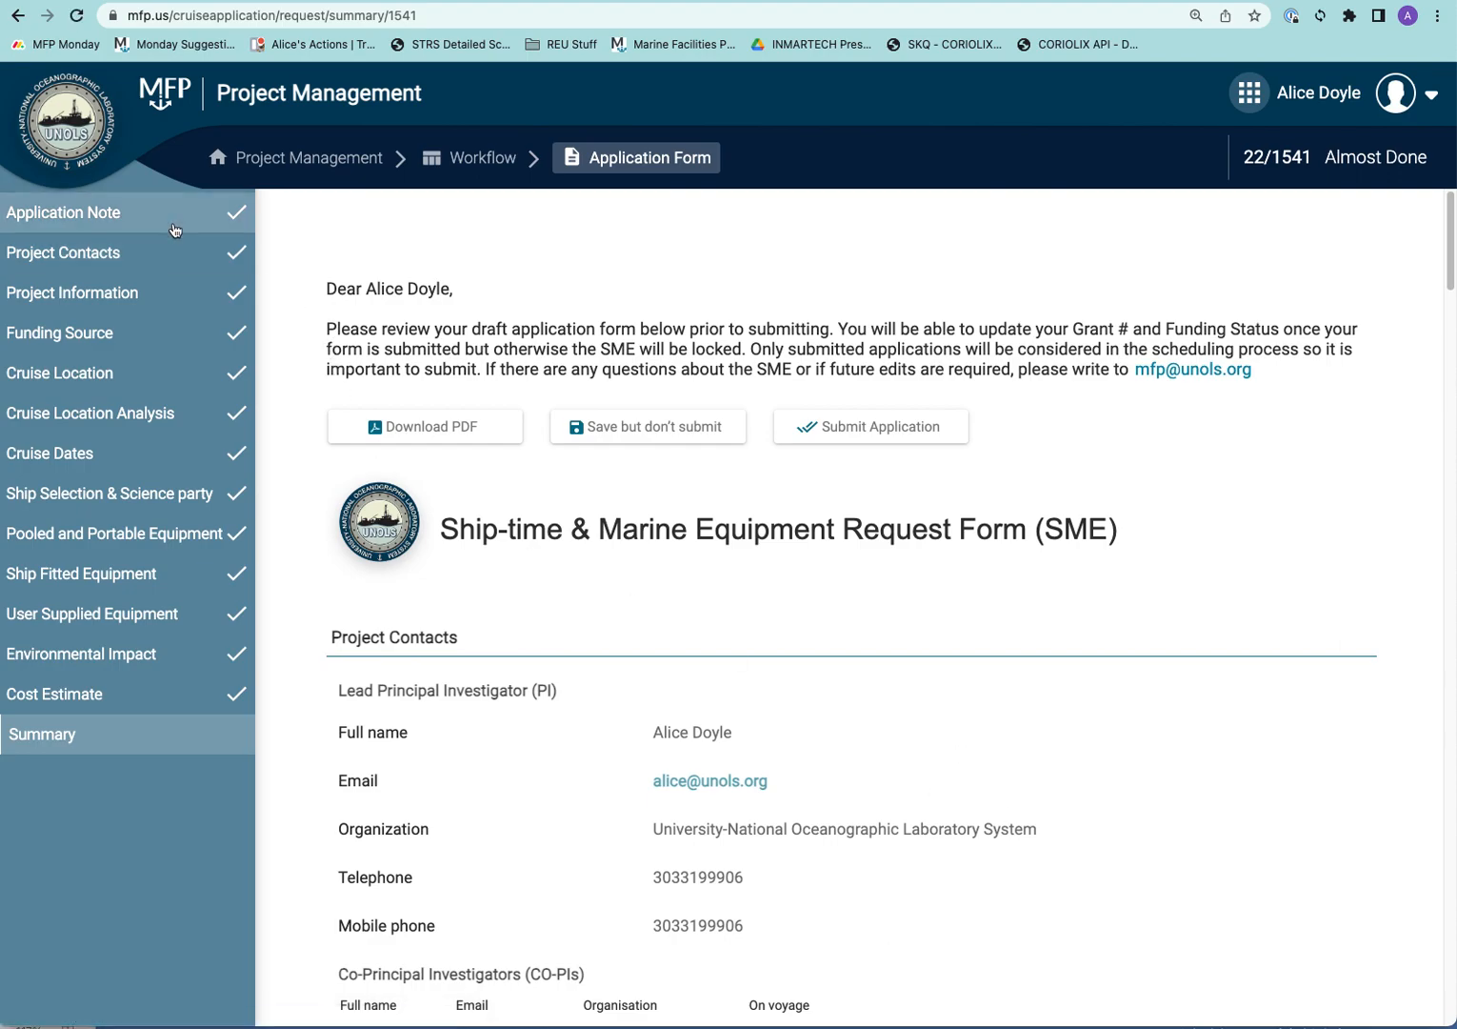
left_click(167, 234)
left_click(160, 265)
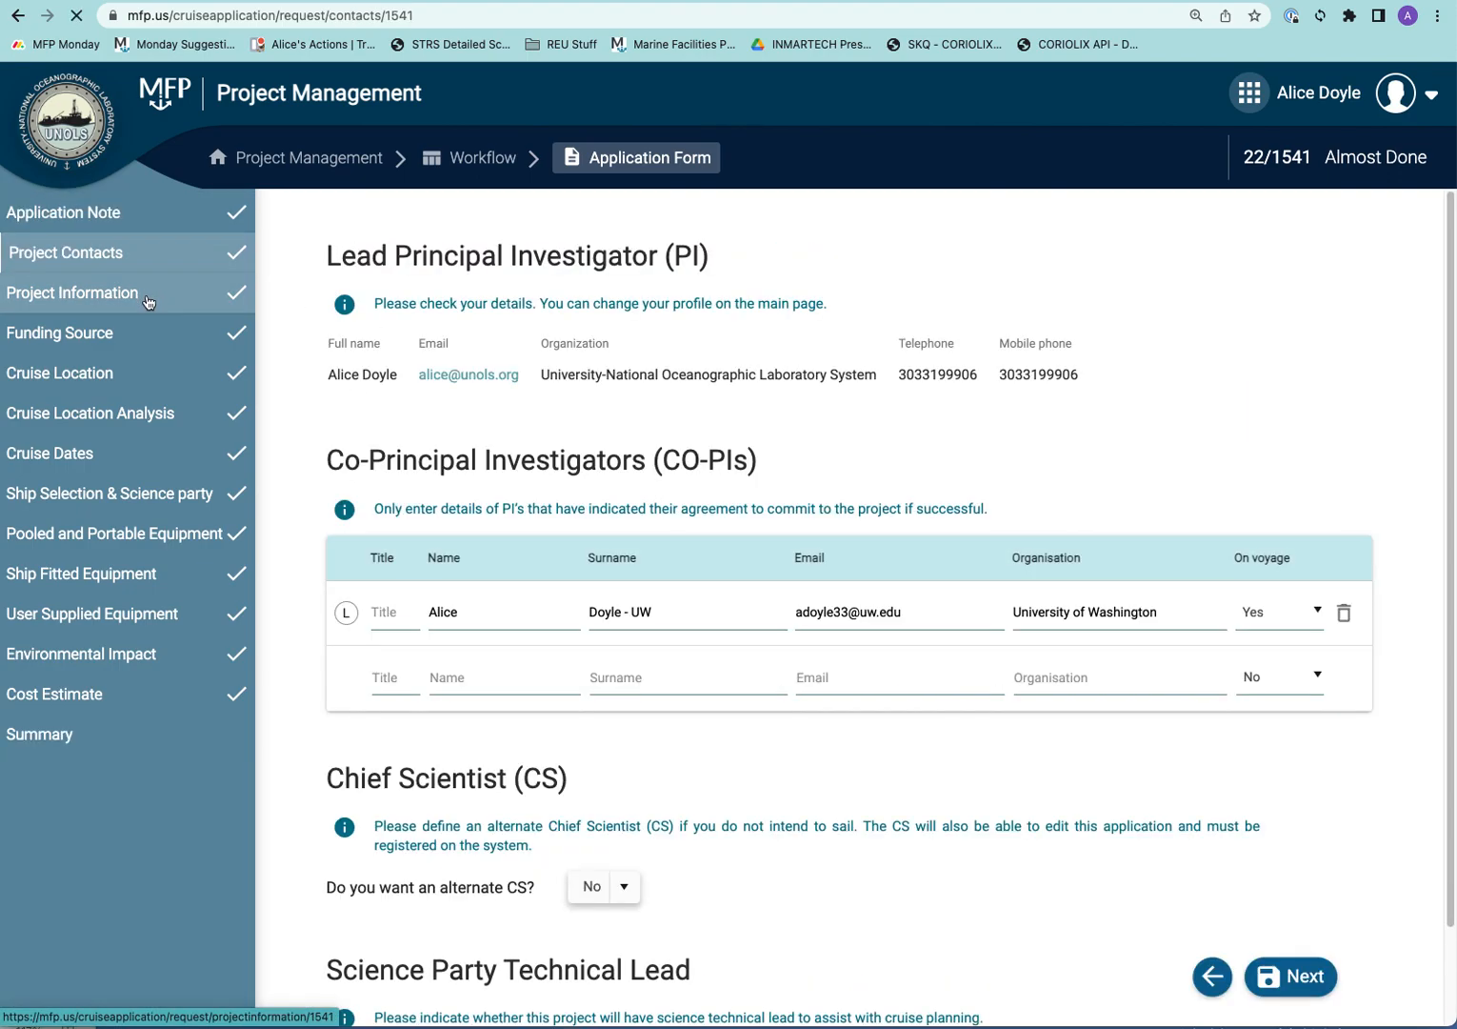
left_click(145, 299)
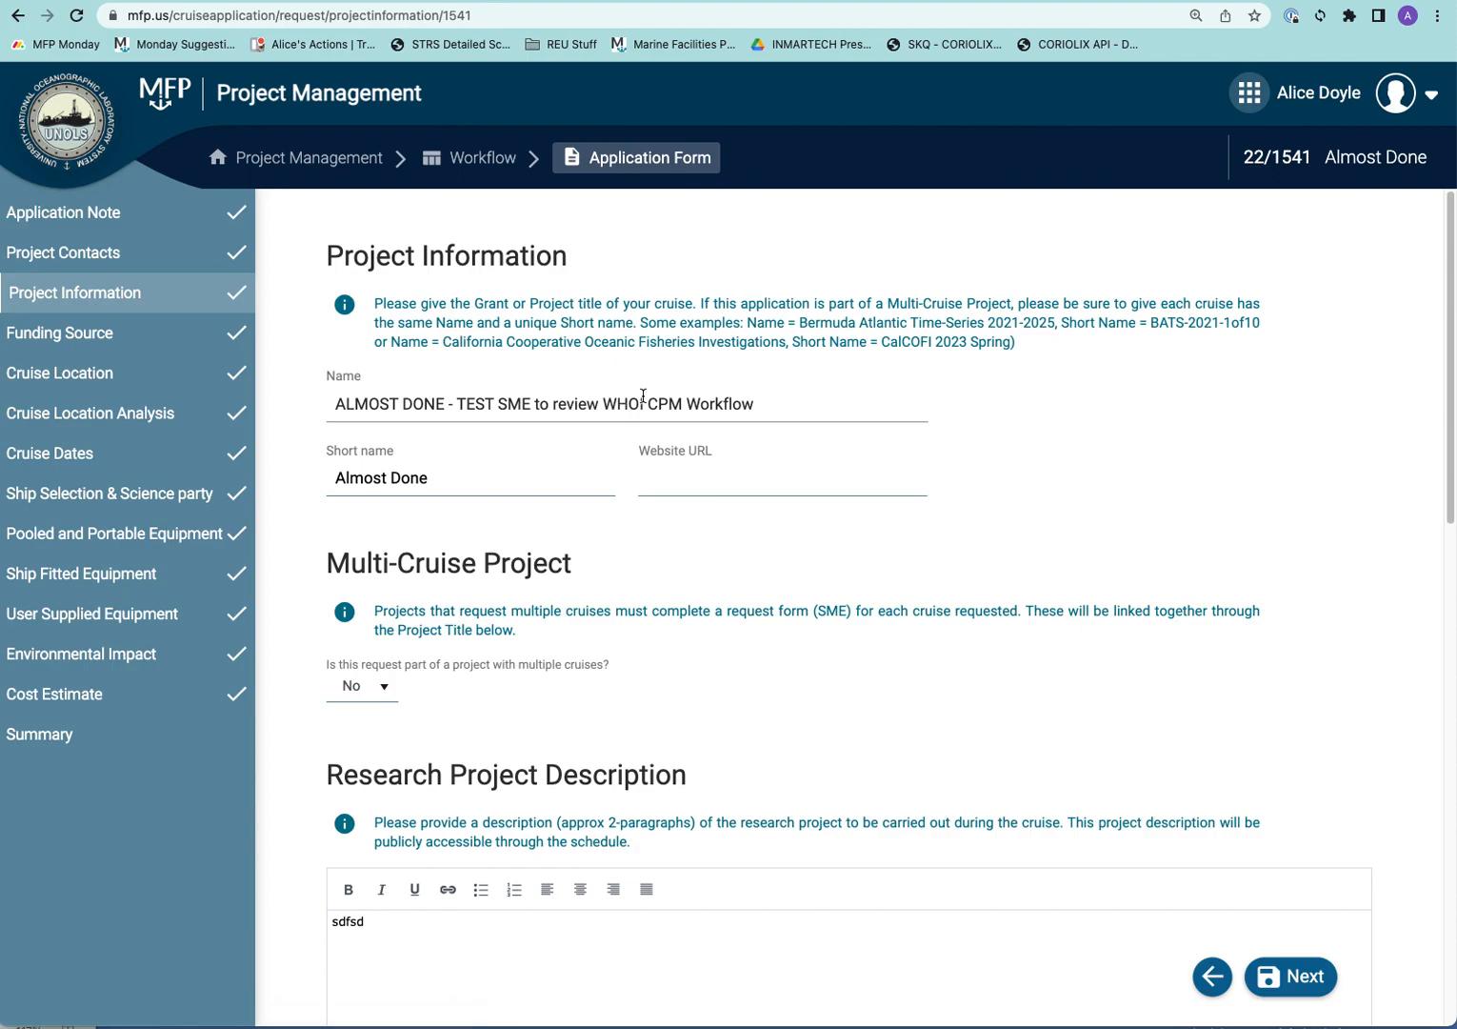
scroll(627, 394, "down", 1)
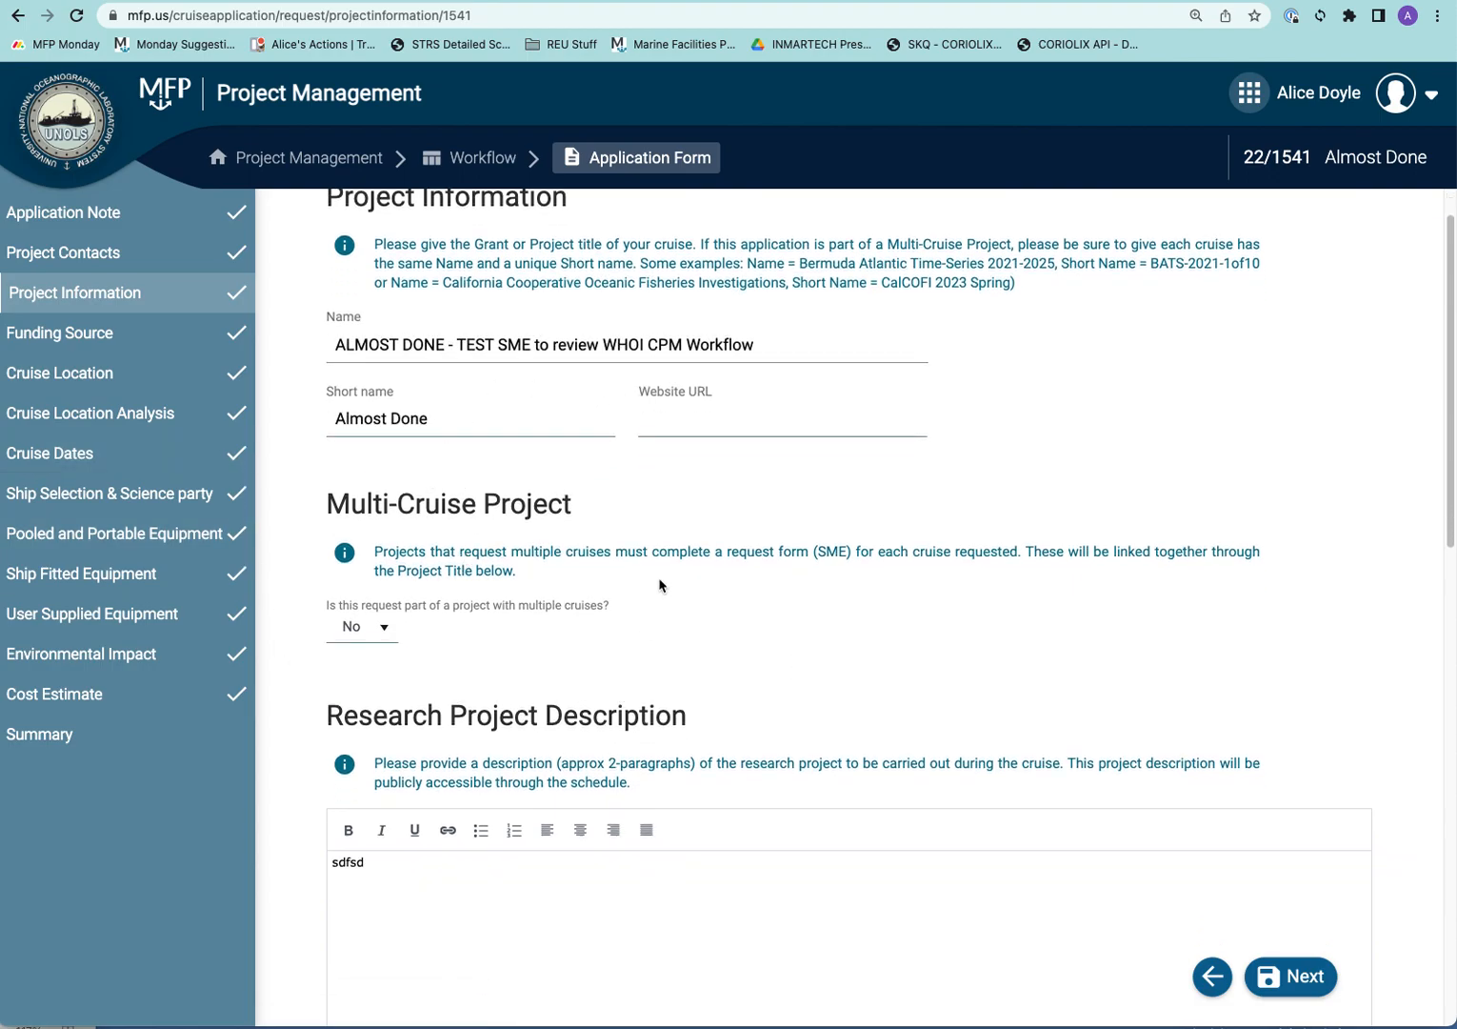
Mark the request as part of a project with multiple cruises and select ACO as the multi-cruise project
left_click(388, 628)
left_click(385, 655)
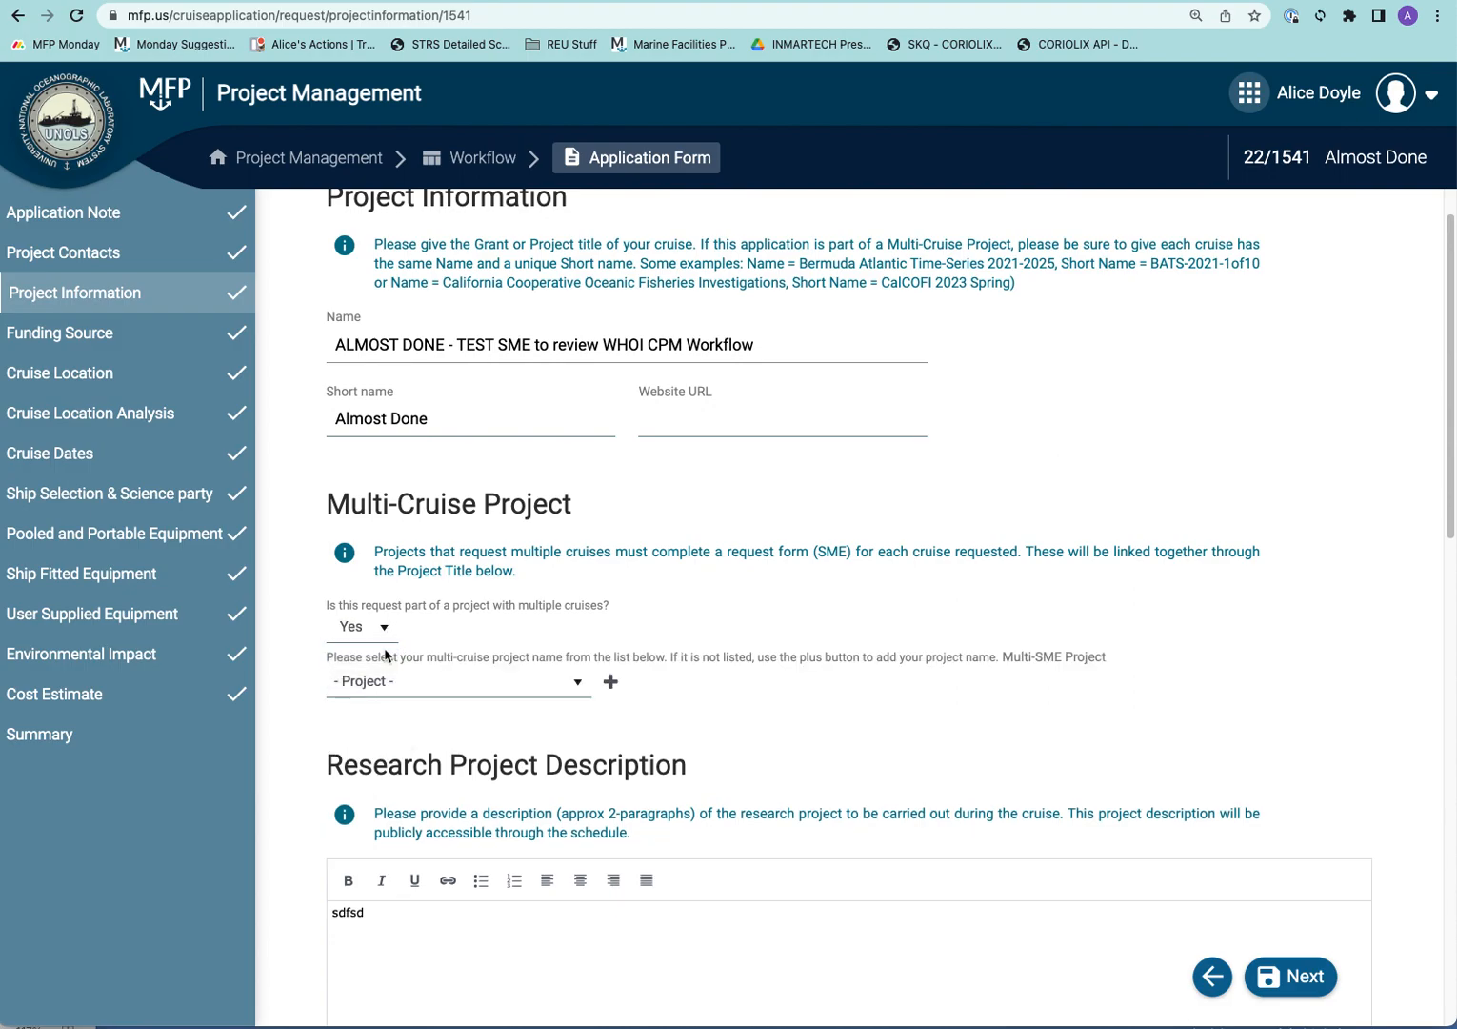
left_click(574, 685)
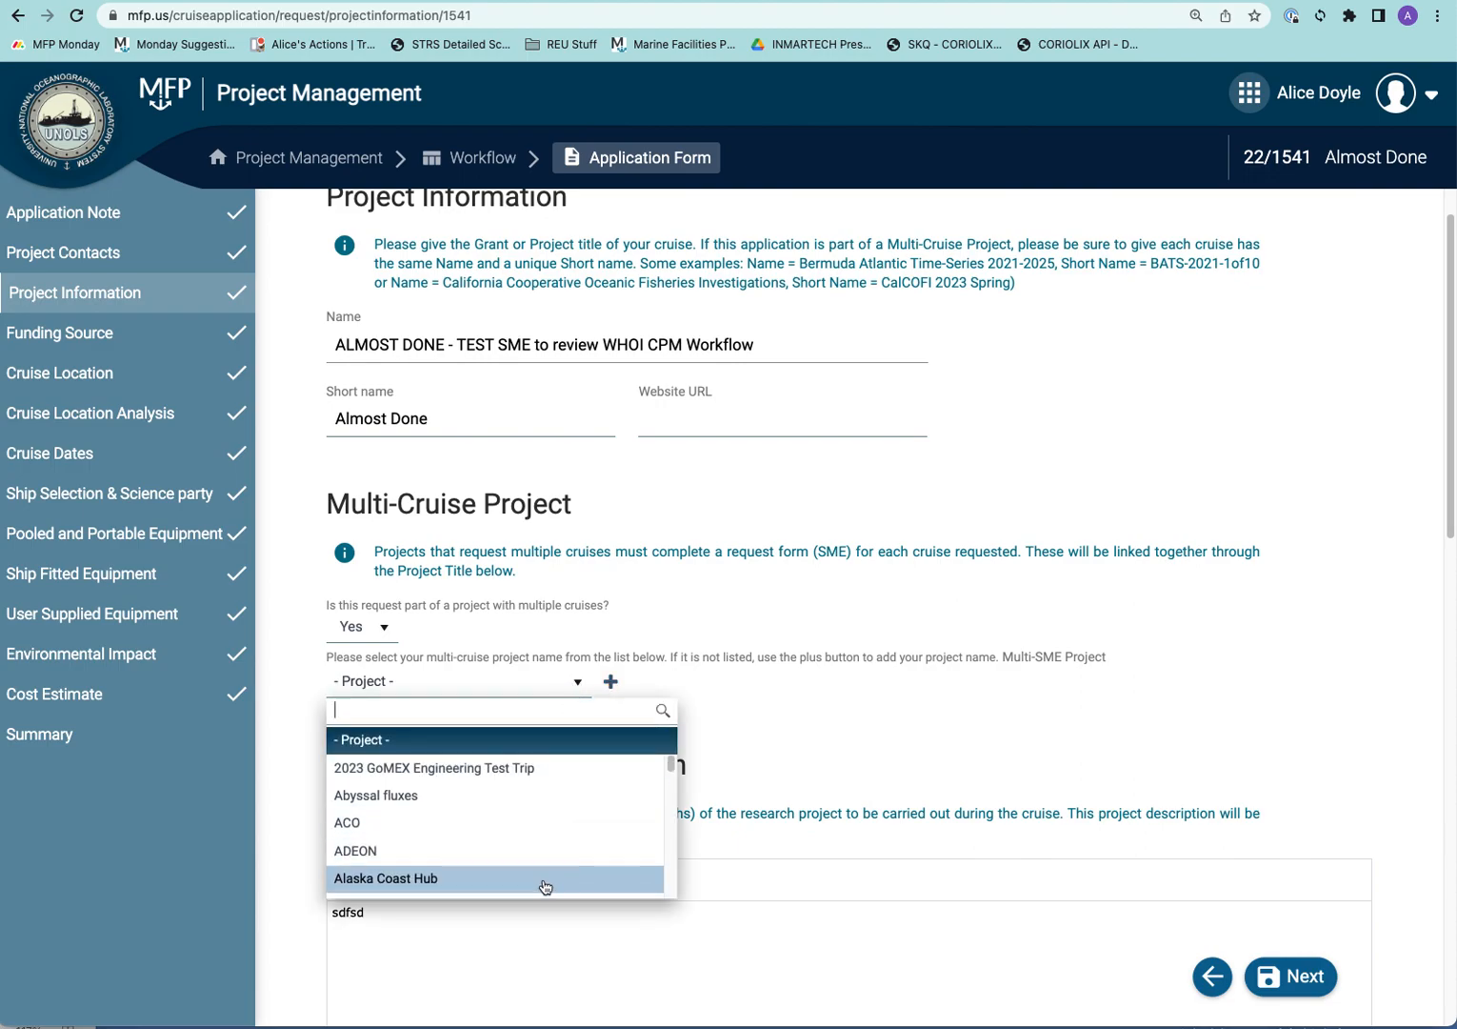
scroll(547, 876, "down", 2)
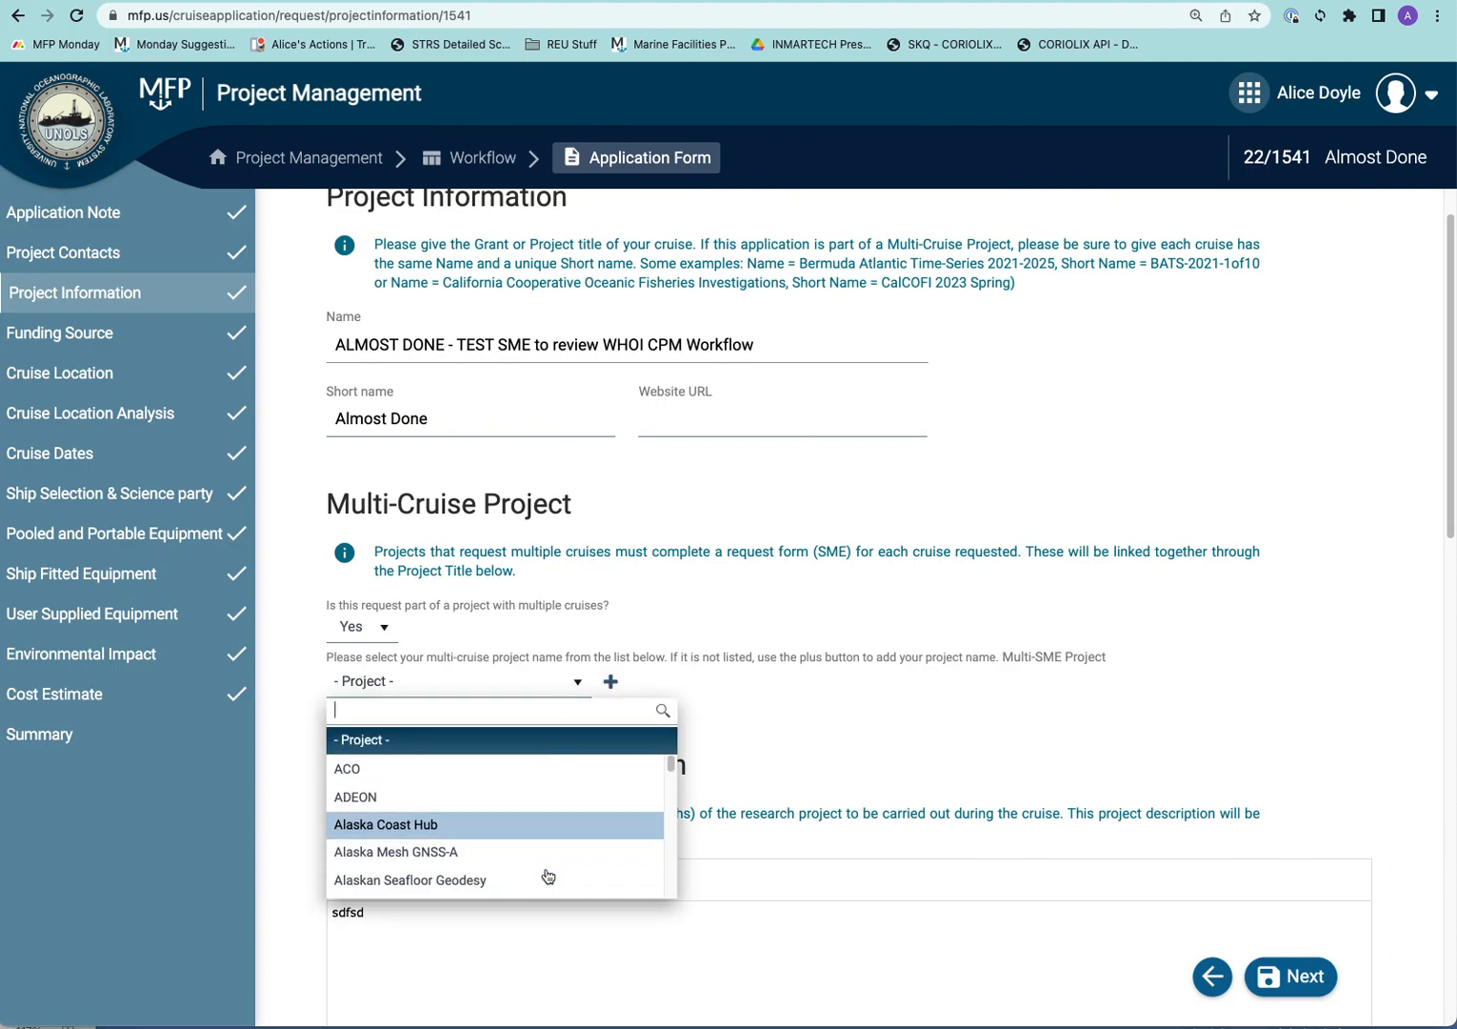
left_click(580, 784)
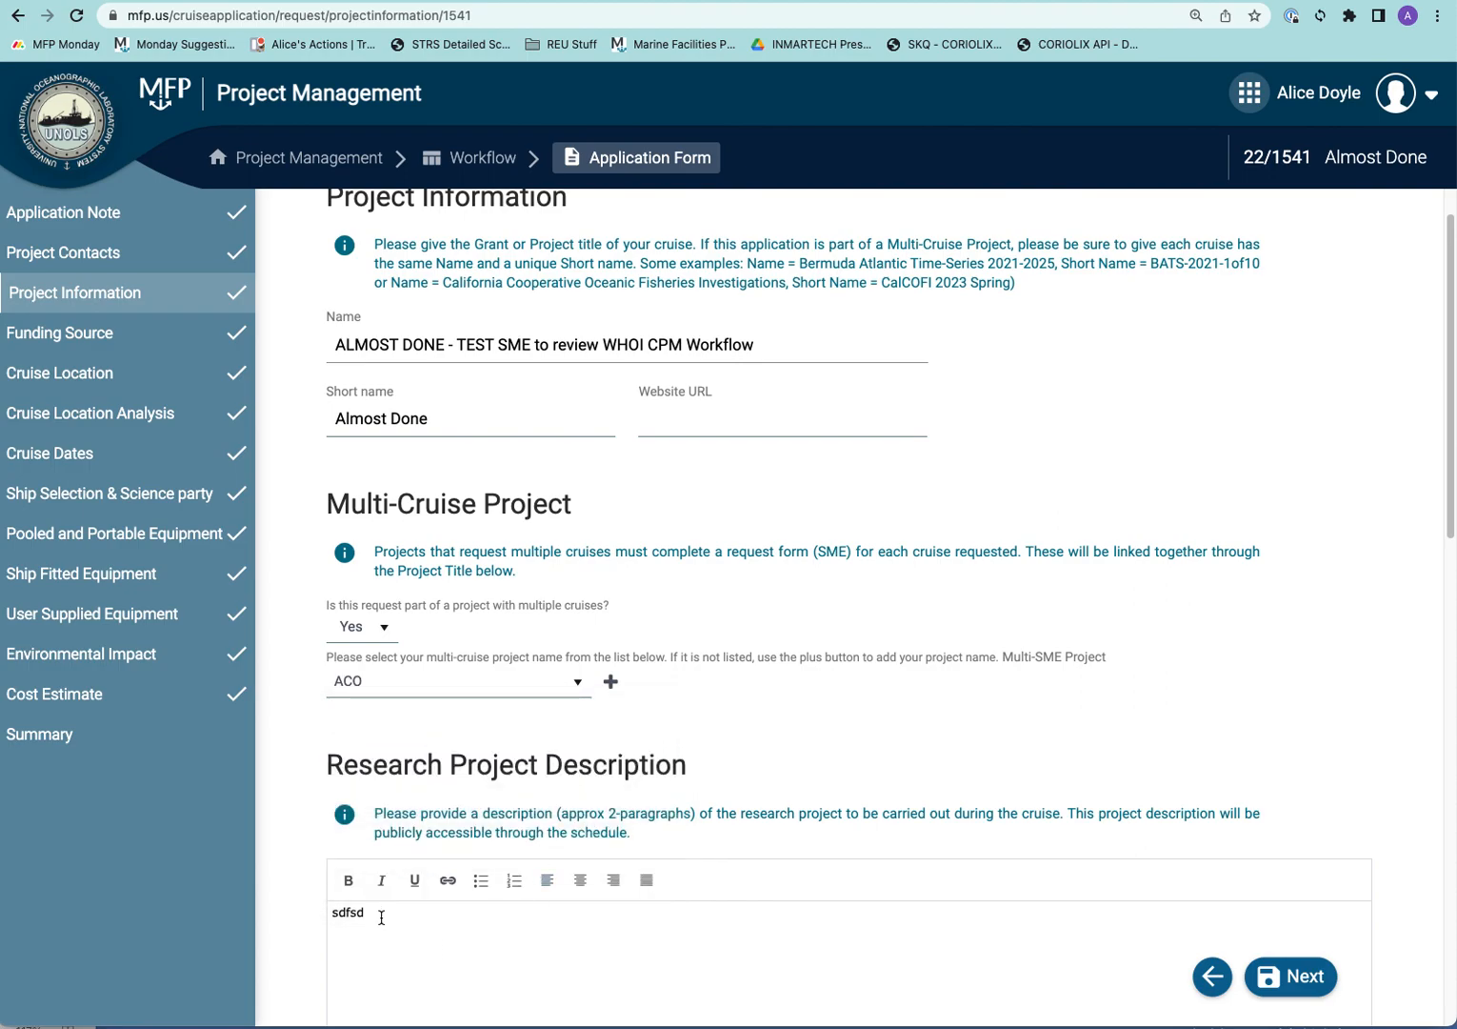
Review the Research Project Description, Summary Of Field Work and General Discipline parts of the Project Information section
scroll(583, 906, "down", 2)
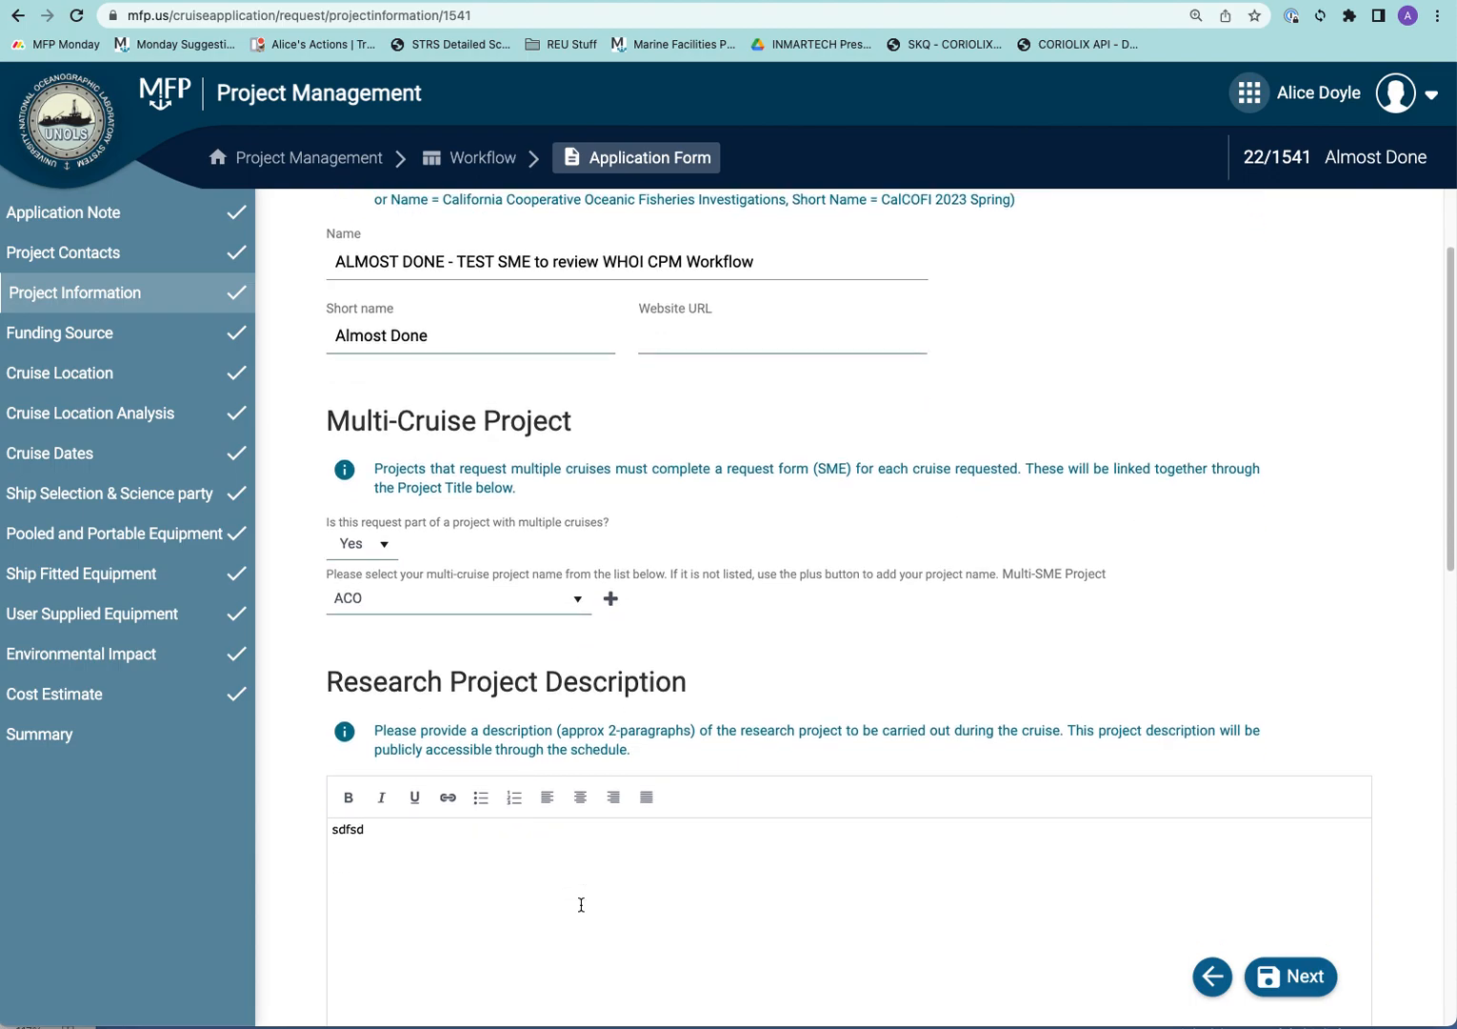
scroll(583, 907, "down", 4)
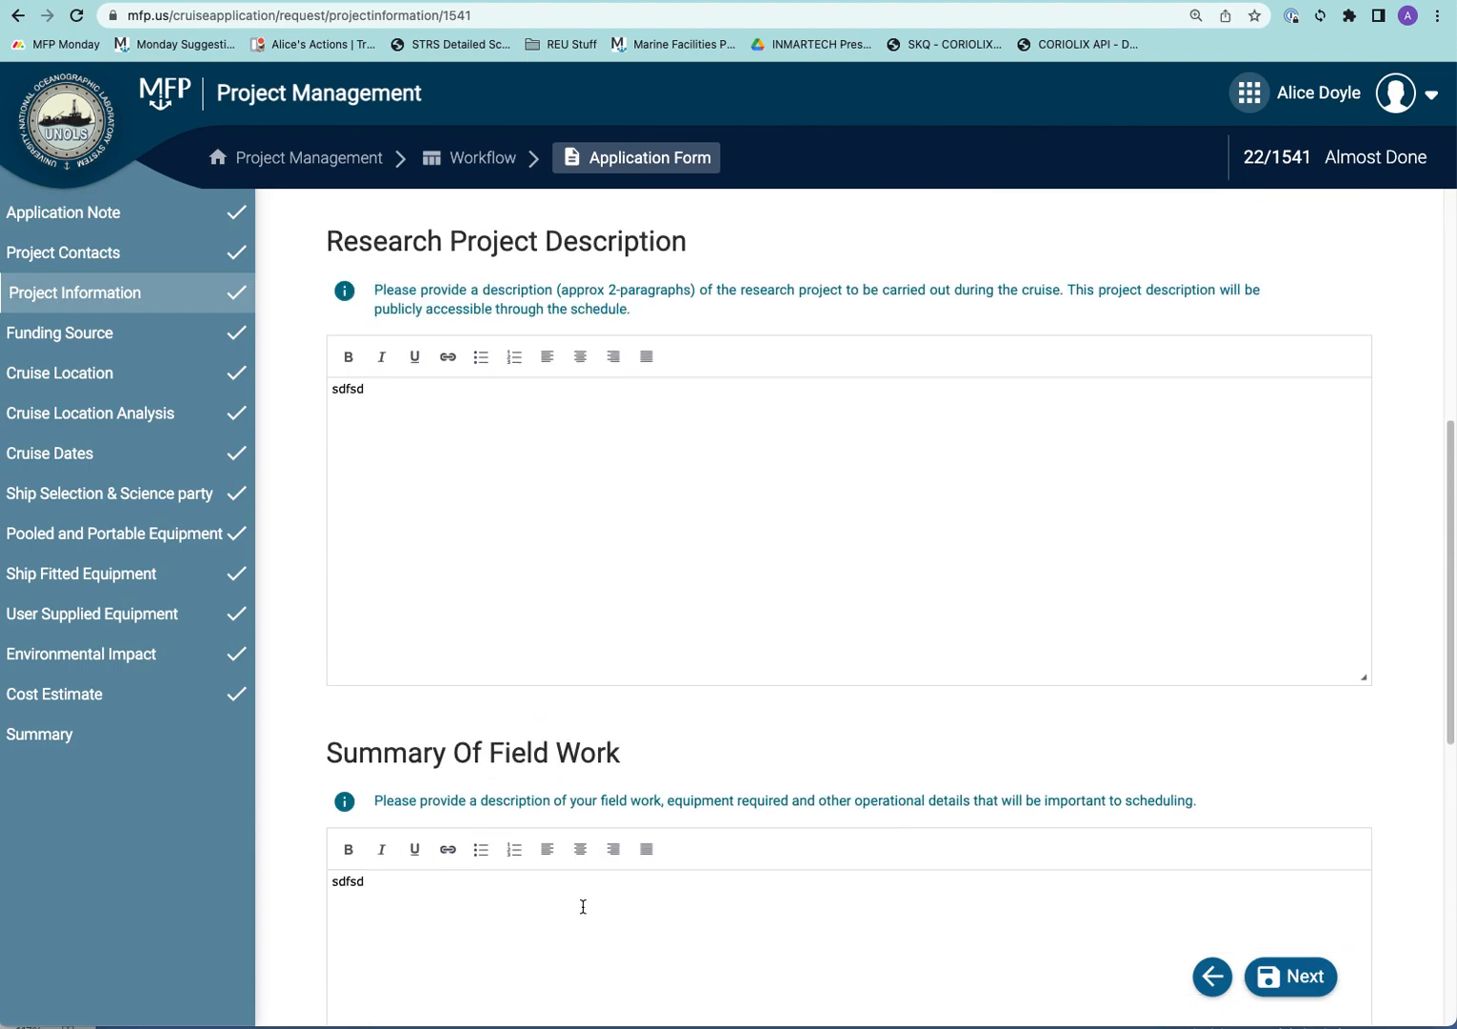
left_click_drag(378, 877, 314, 880)
scroll(579, 902, "down", 2)
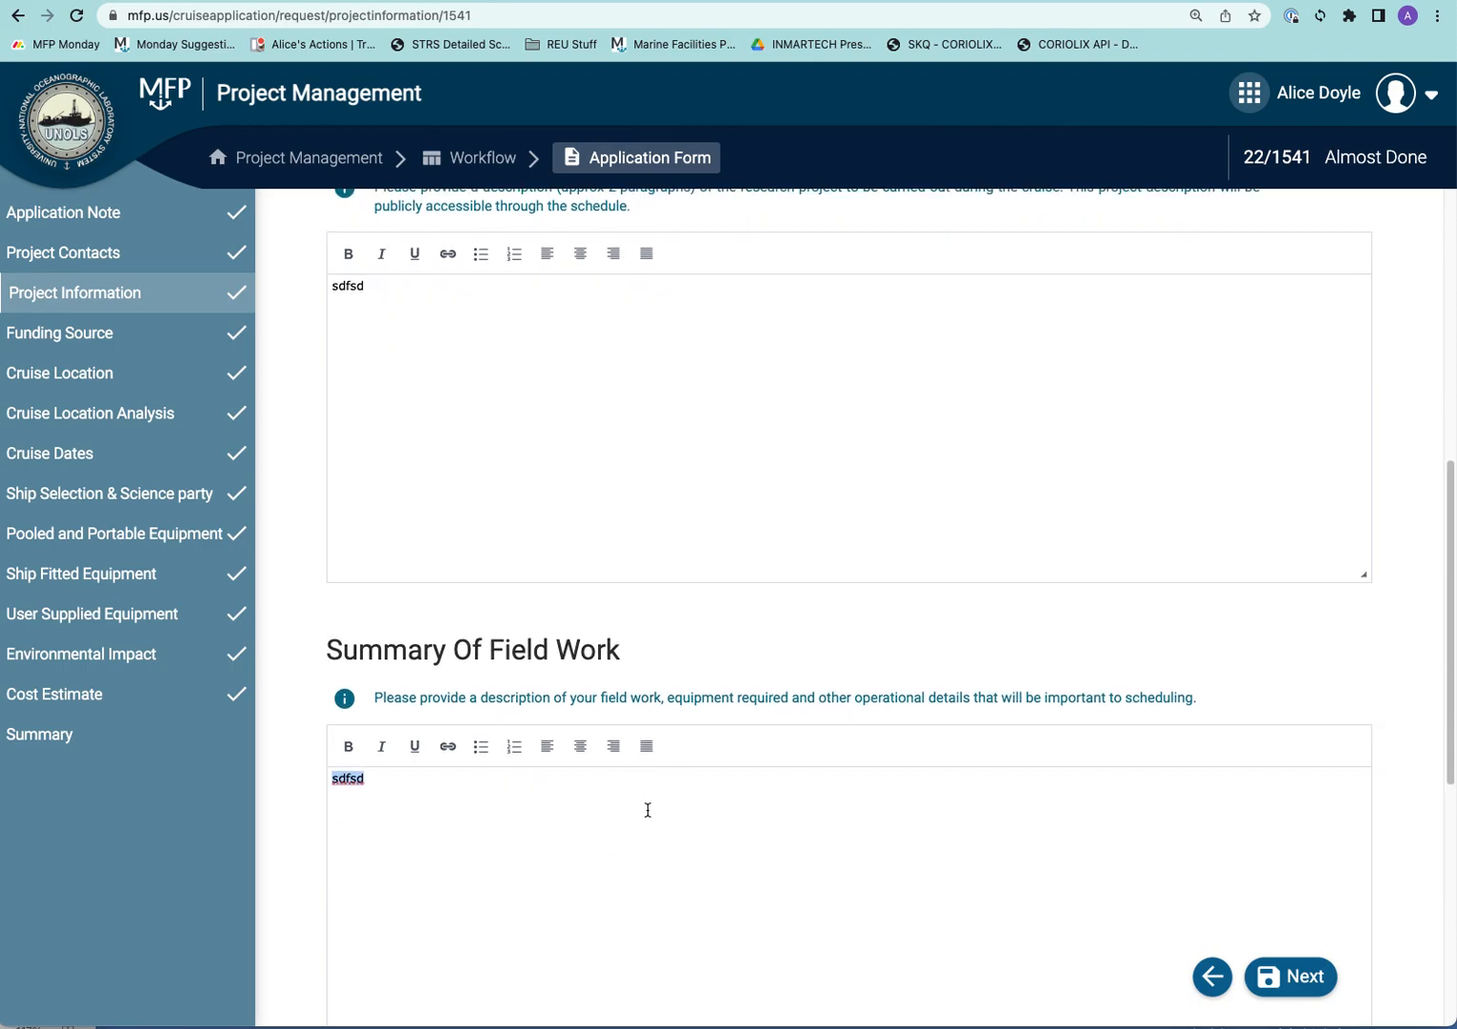
scroll(680, 917, "down", 1)
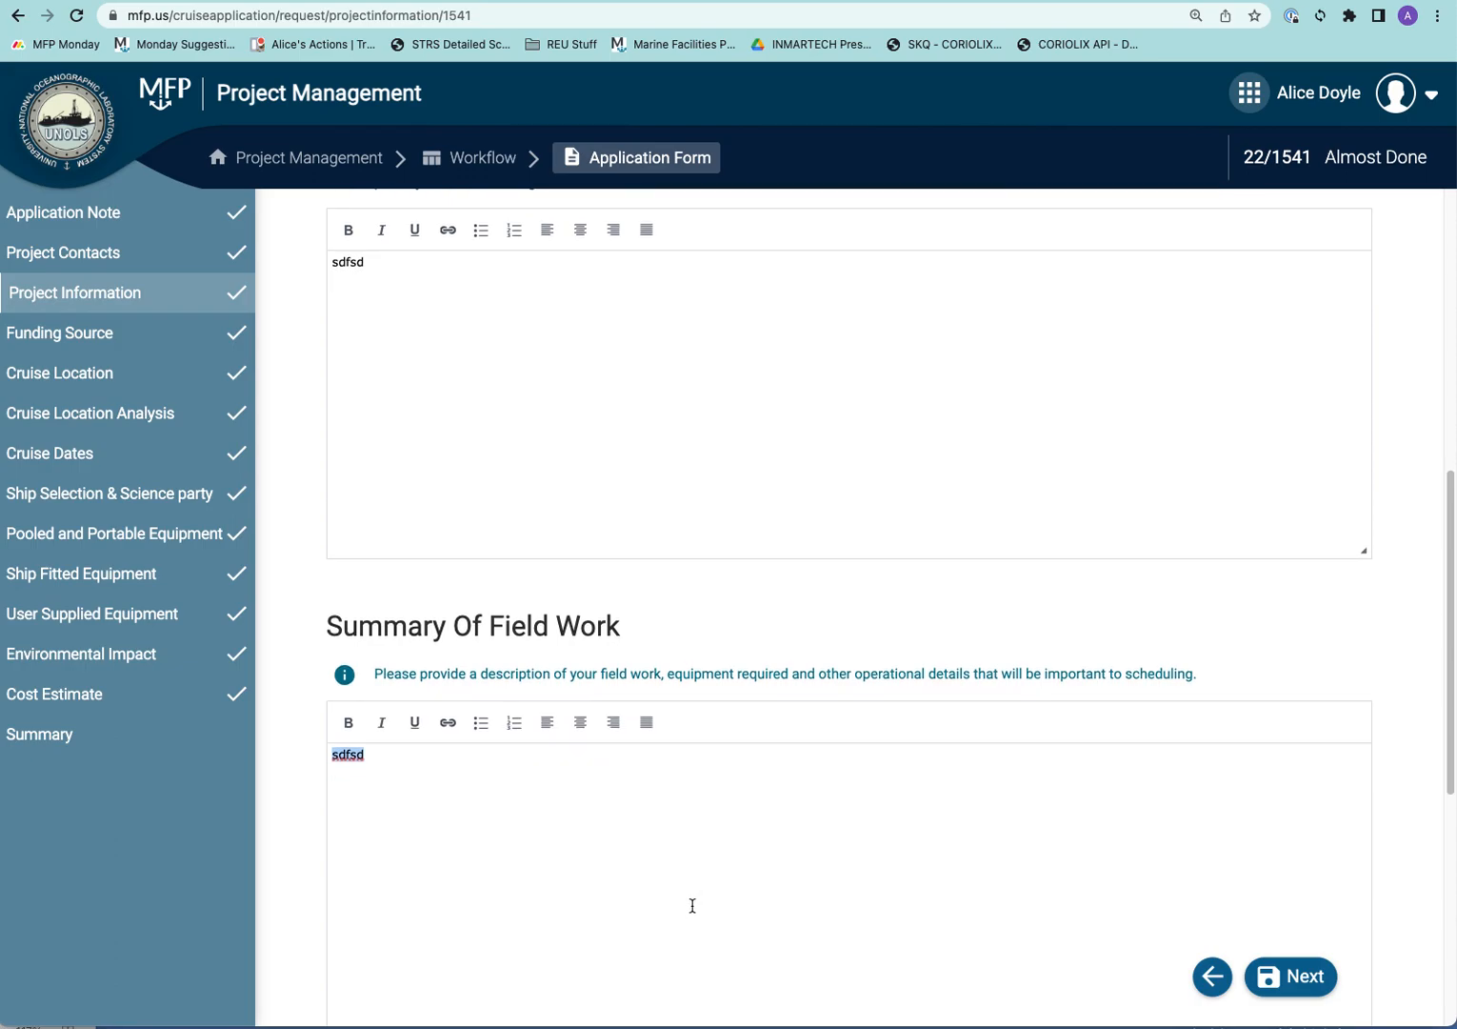
scroll(710, 887, "down", 1)
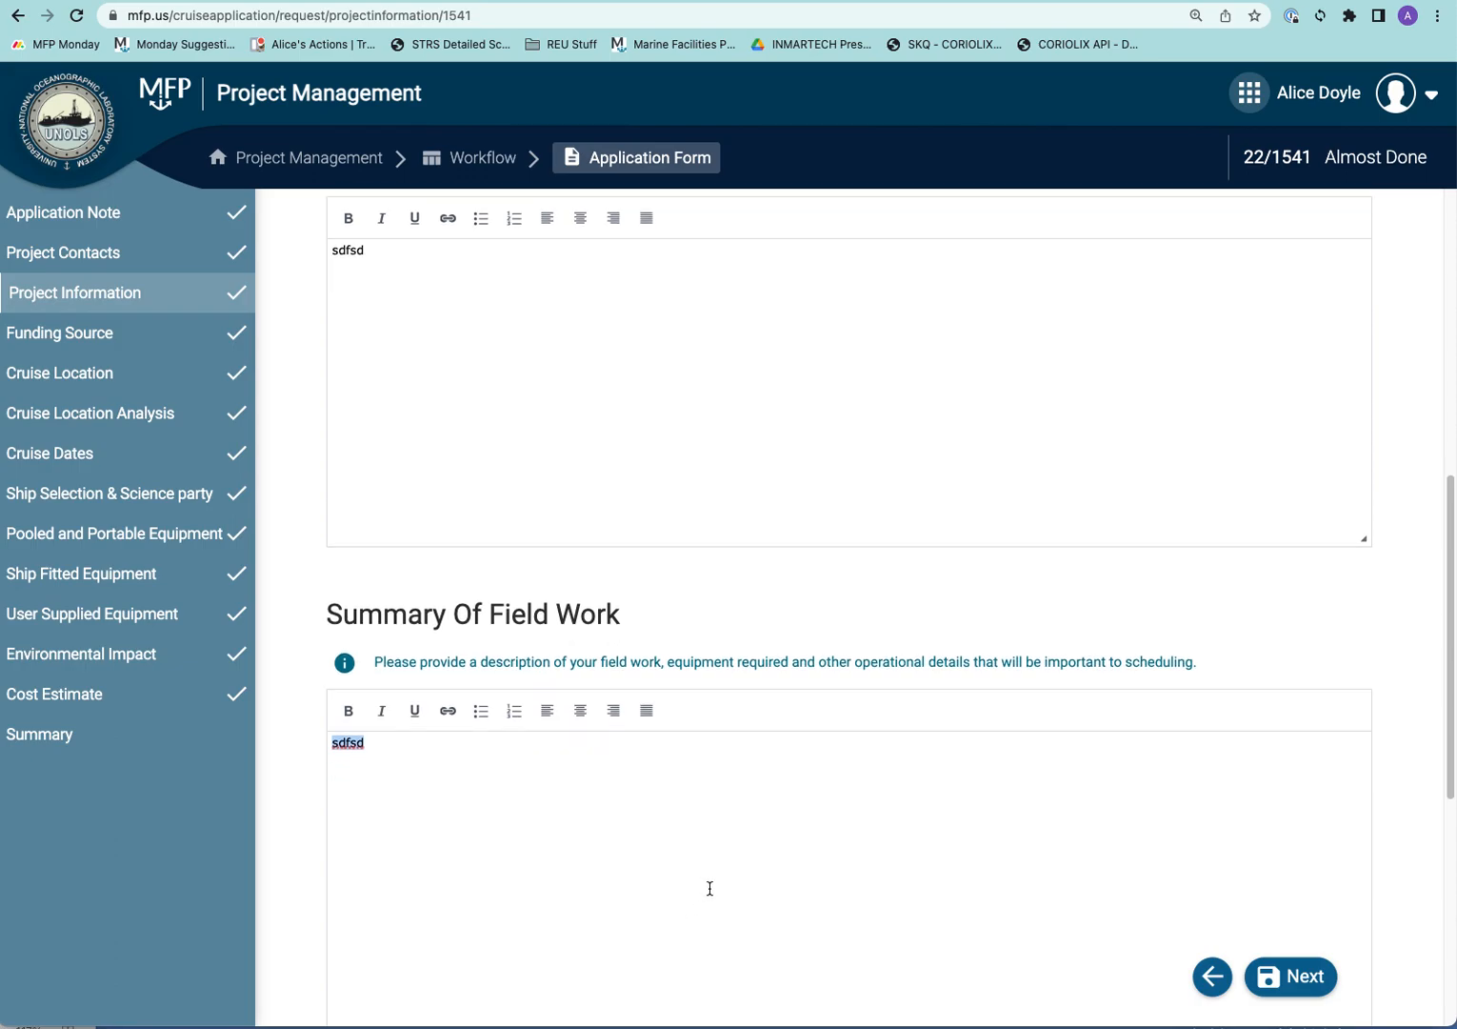
scroll(710, 887, "down", 1)
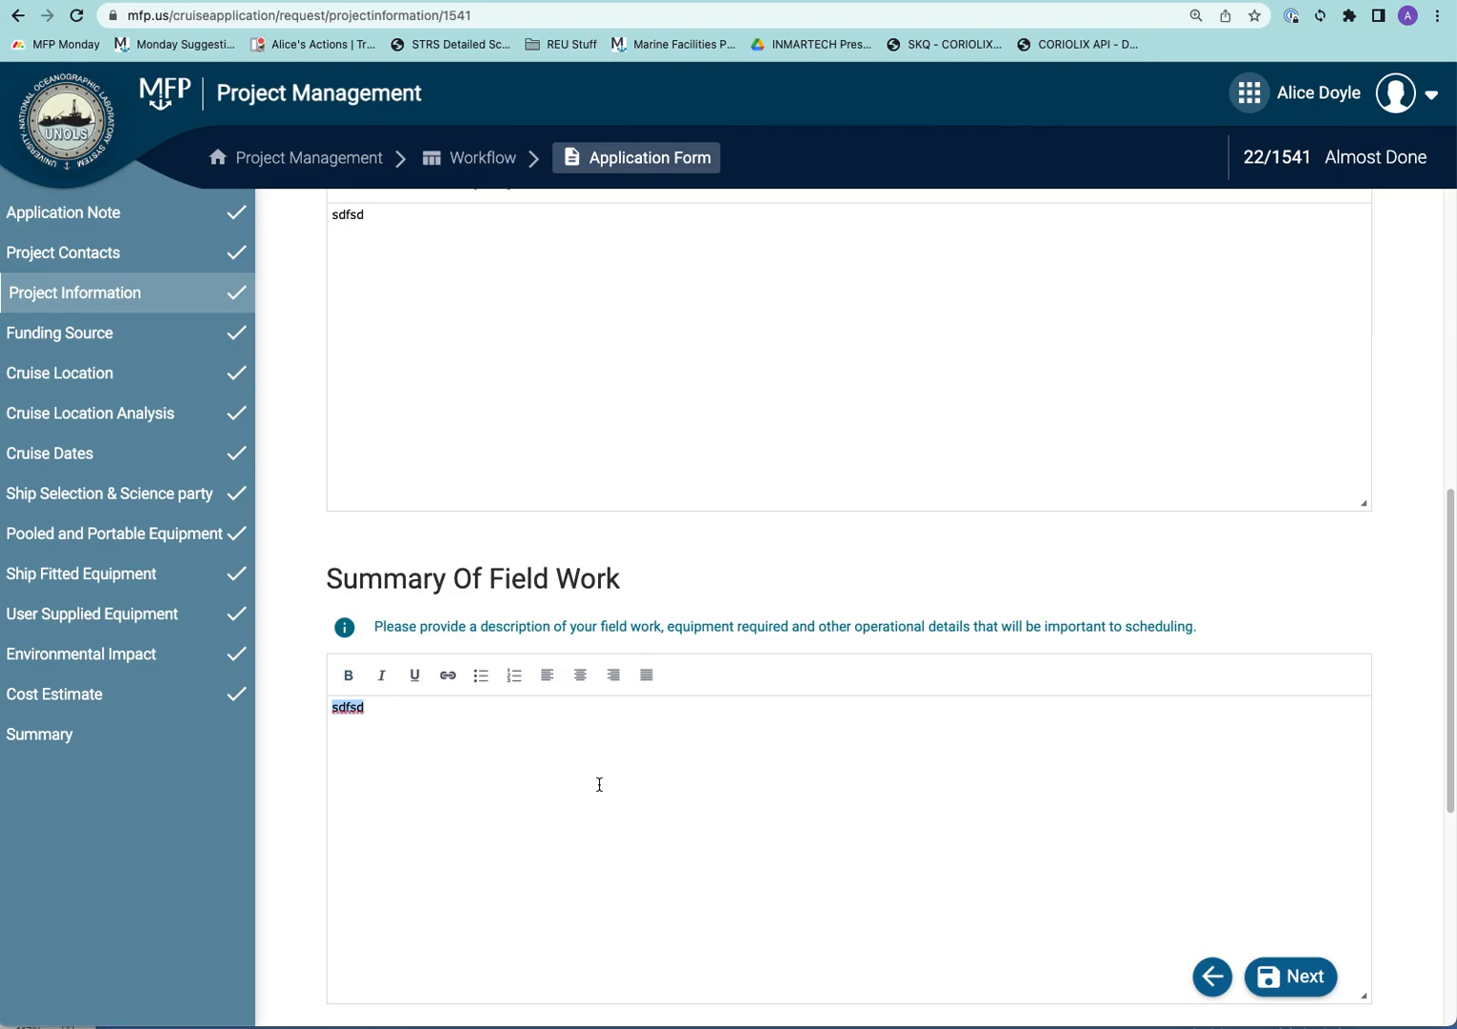
scroll(645, 877, "down", 1)
scroll(645, 877, "down", 1)
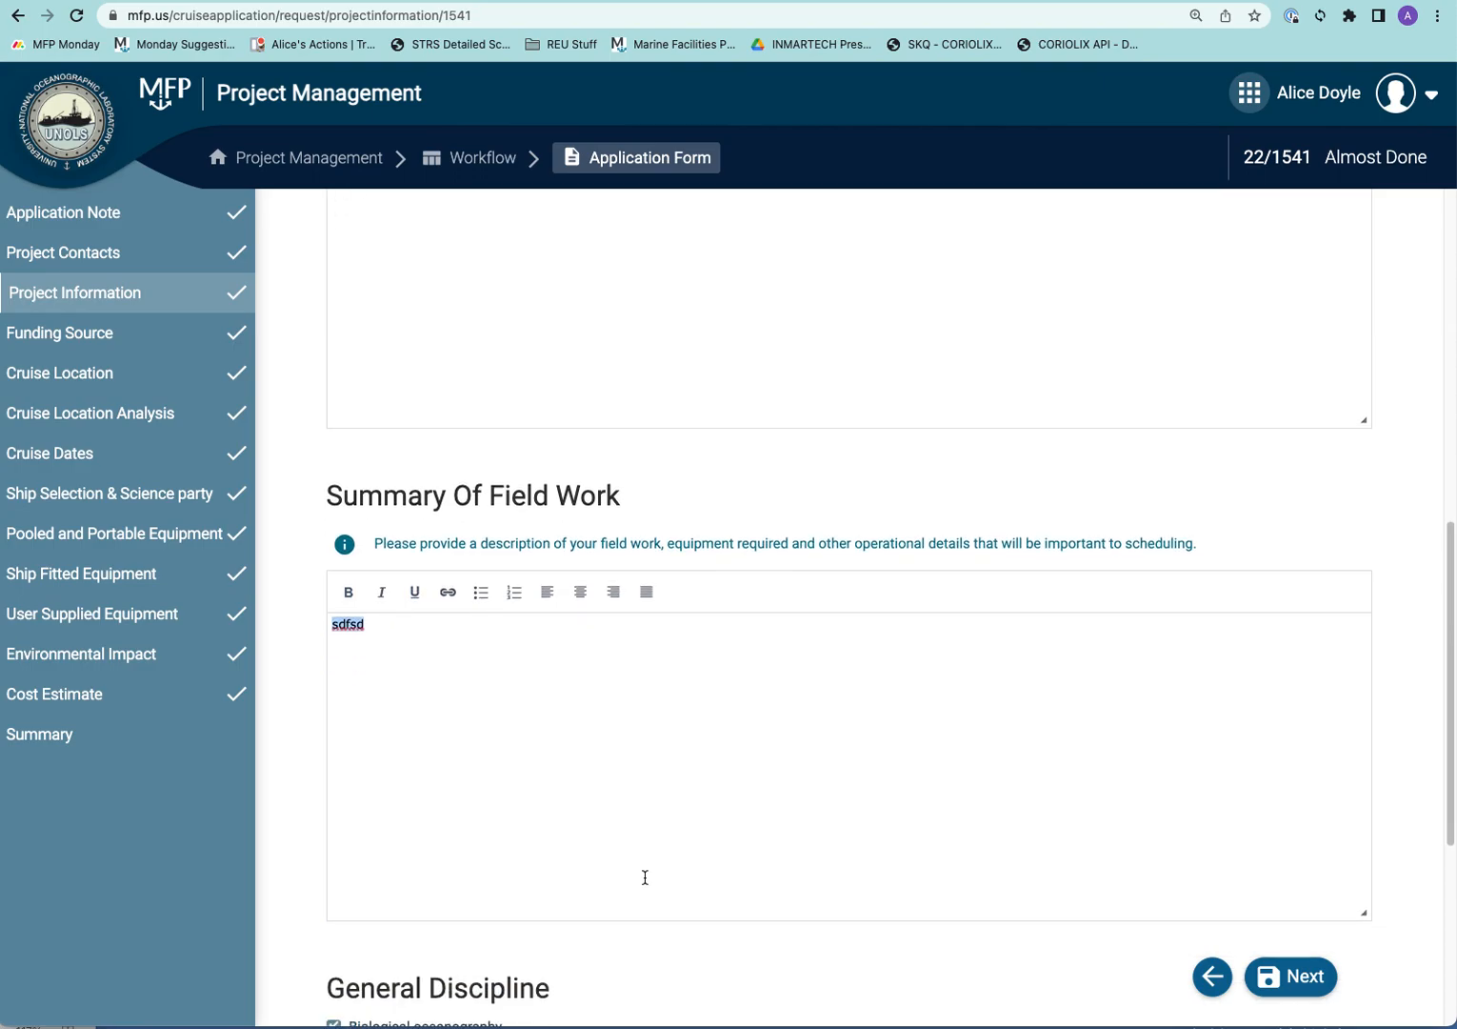
scroll(798, 867, "down", 1)
scroll(798, 843, "down", 3)
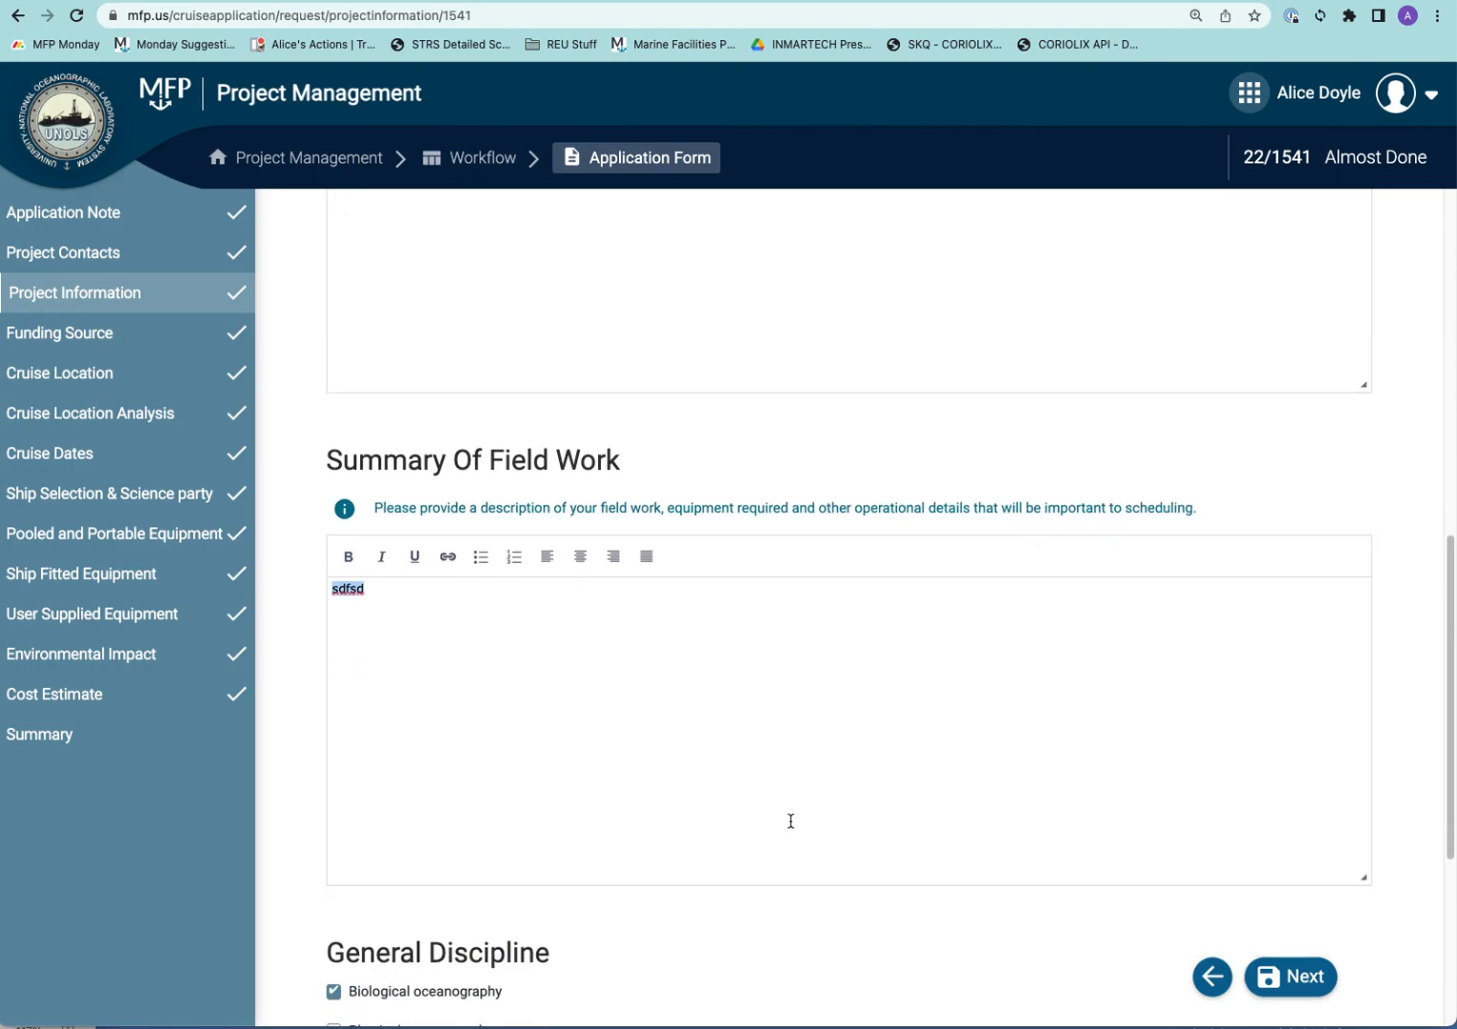
scroll(790, 829, "down", 7)
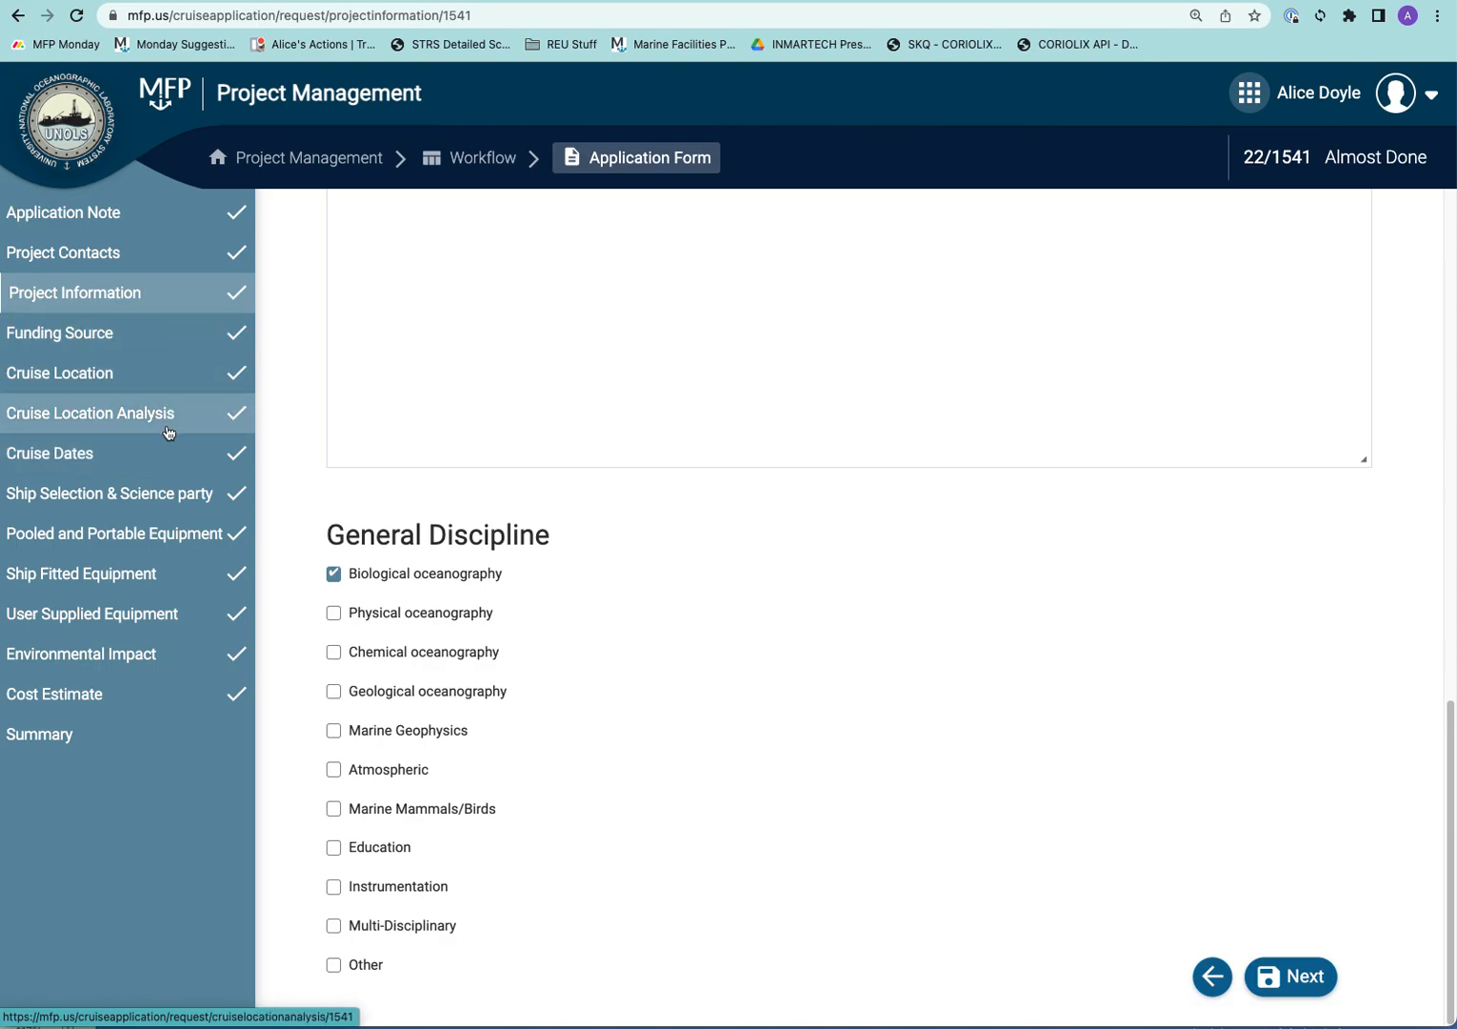
Leave Project Information without saving and examine the Cruise Dates section down to its Requested Days
left_click(44, 456)
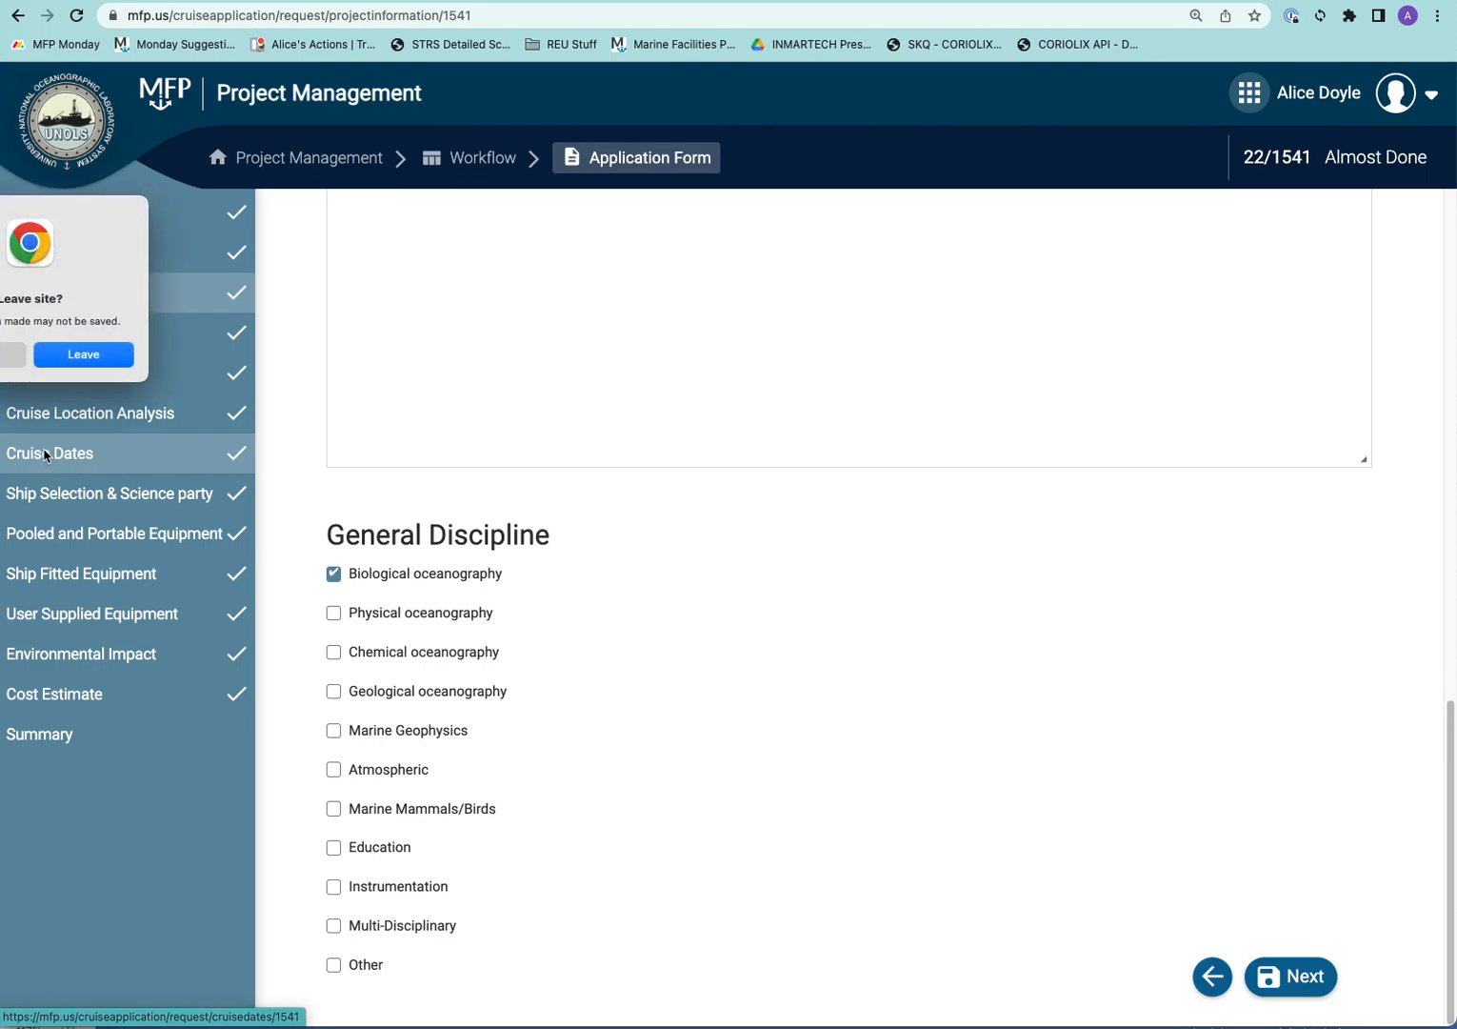
left_click(85, 355)
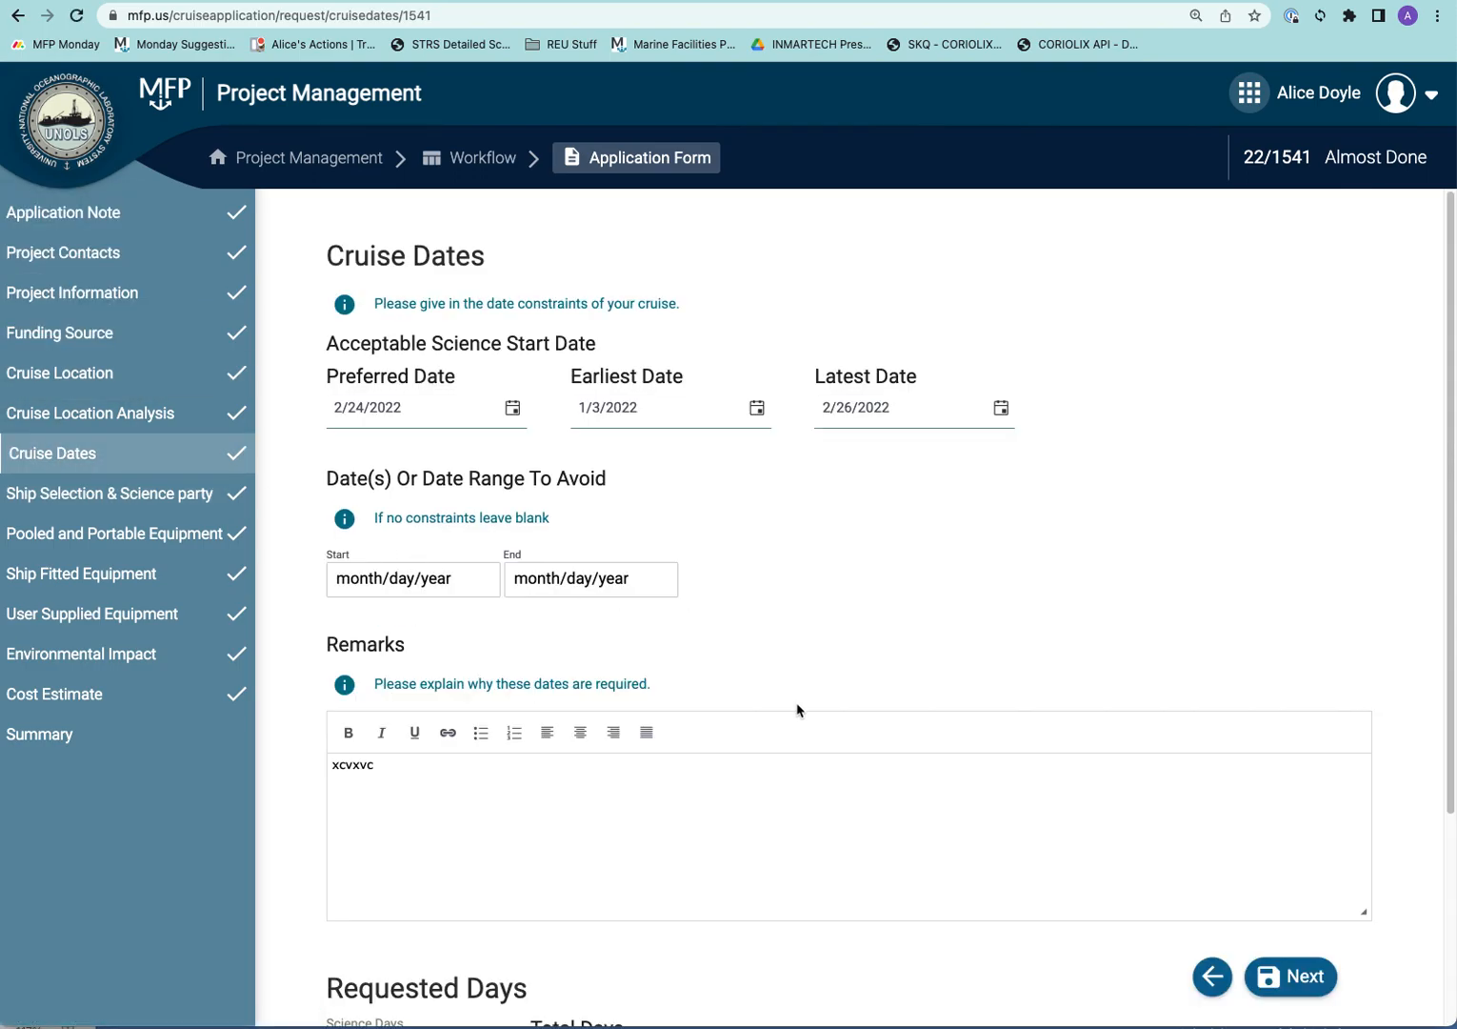
scroll(800, 710, "down", 3)
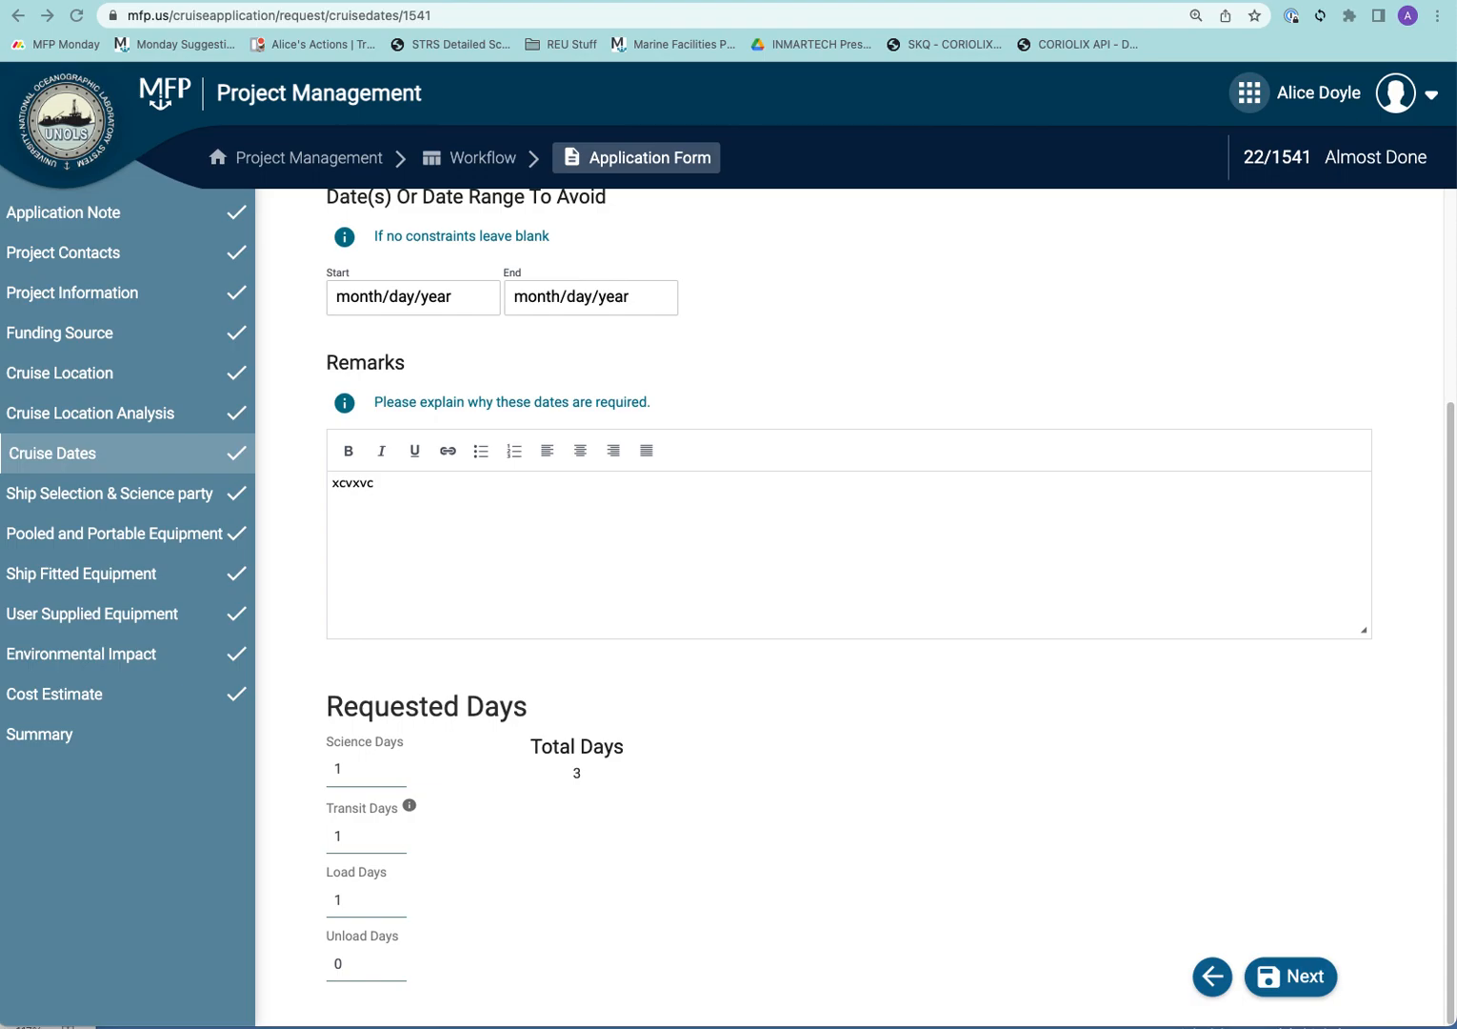
Return to the Project Information section and set the cruise's short name to "Almost Done - Spring 2023"
left_click(79, 300)
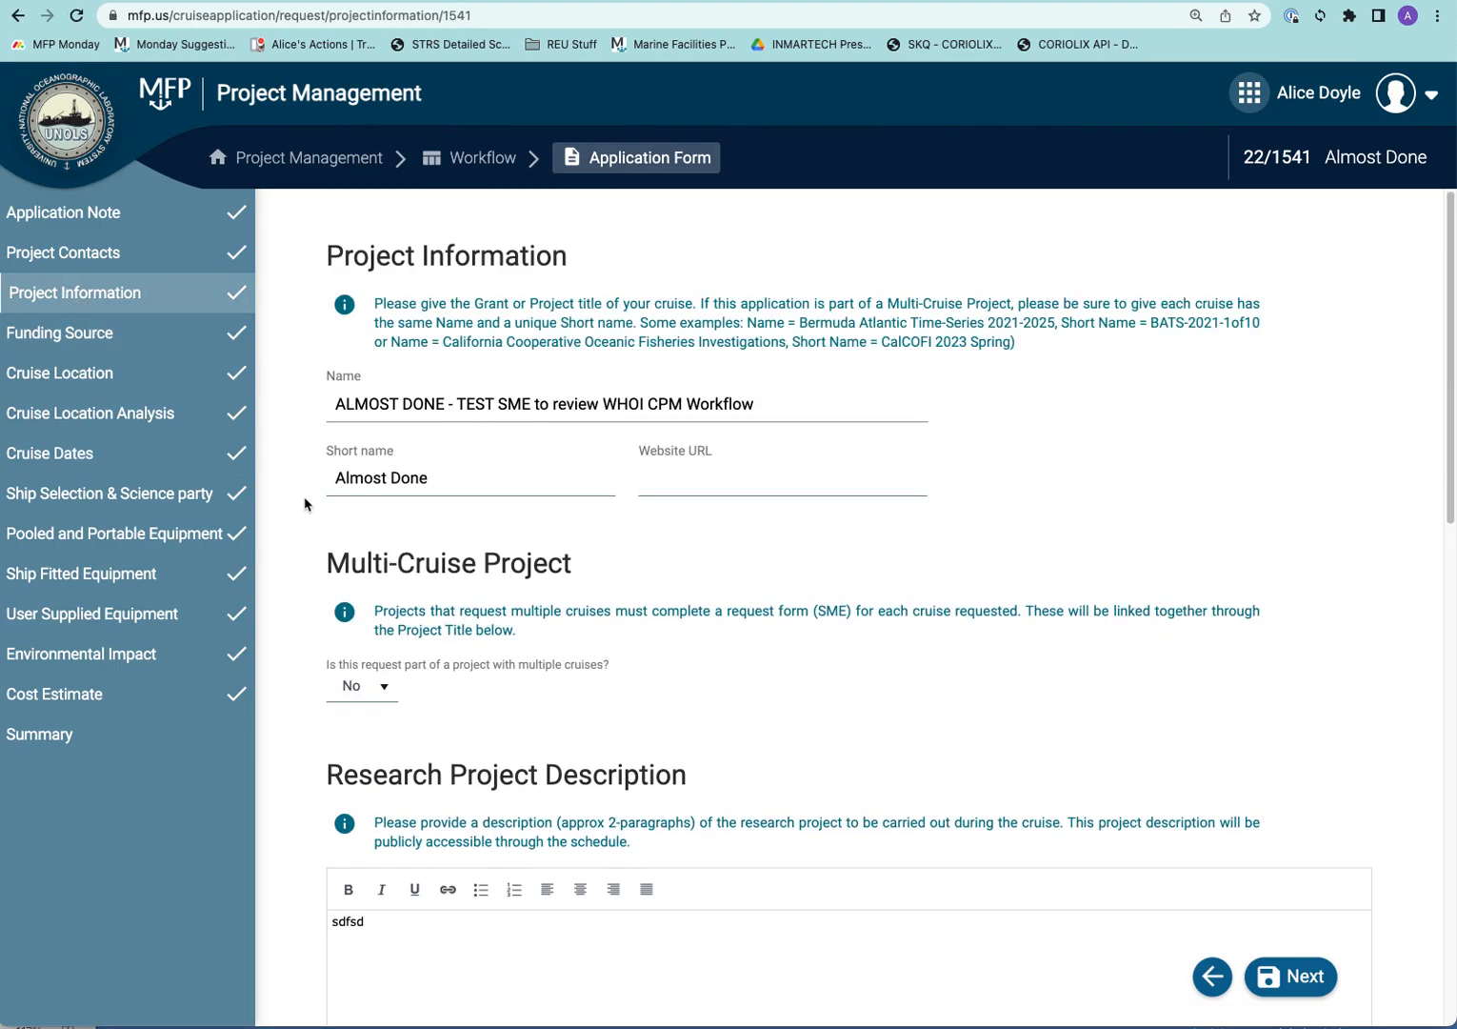
left_click(429, 478)
type("- 1 pf")
key("BackSpace")
key("BackSpace")
type("p")
key("BackSpace")
type("of 4")
key("BackSpace")
key("BackSpace")
key("BackSpace")
key("BackSpace")
key("BackSpace")
key("BackSpace")
key("BackSpace")
type("Spring 2023")
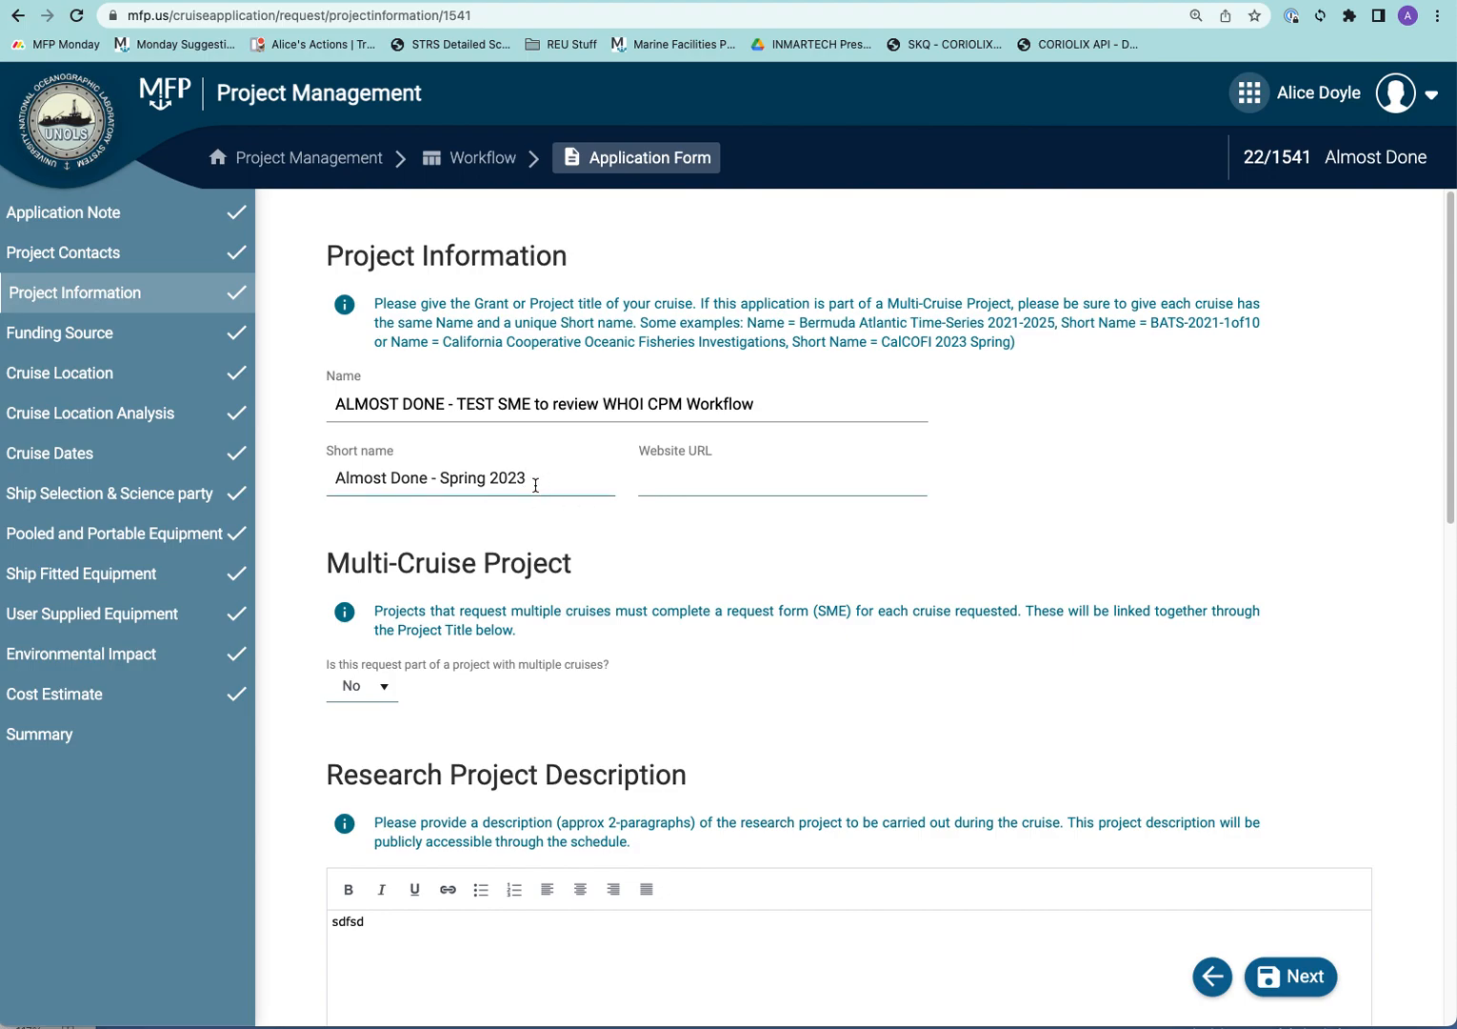
left_click_drag(535, 486, 328, 468)
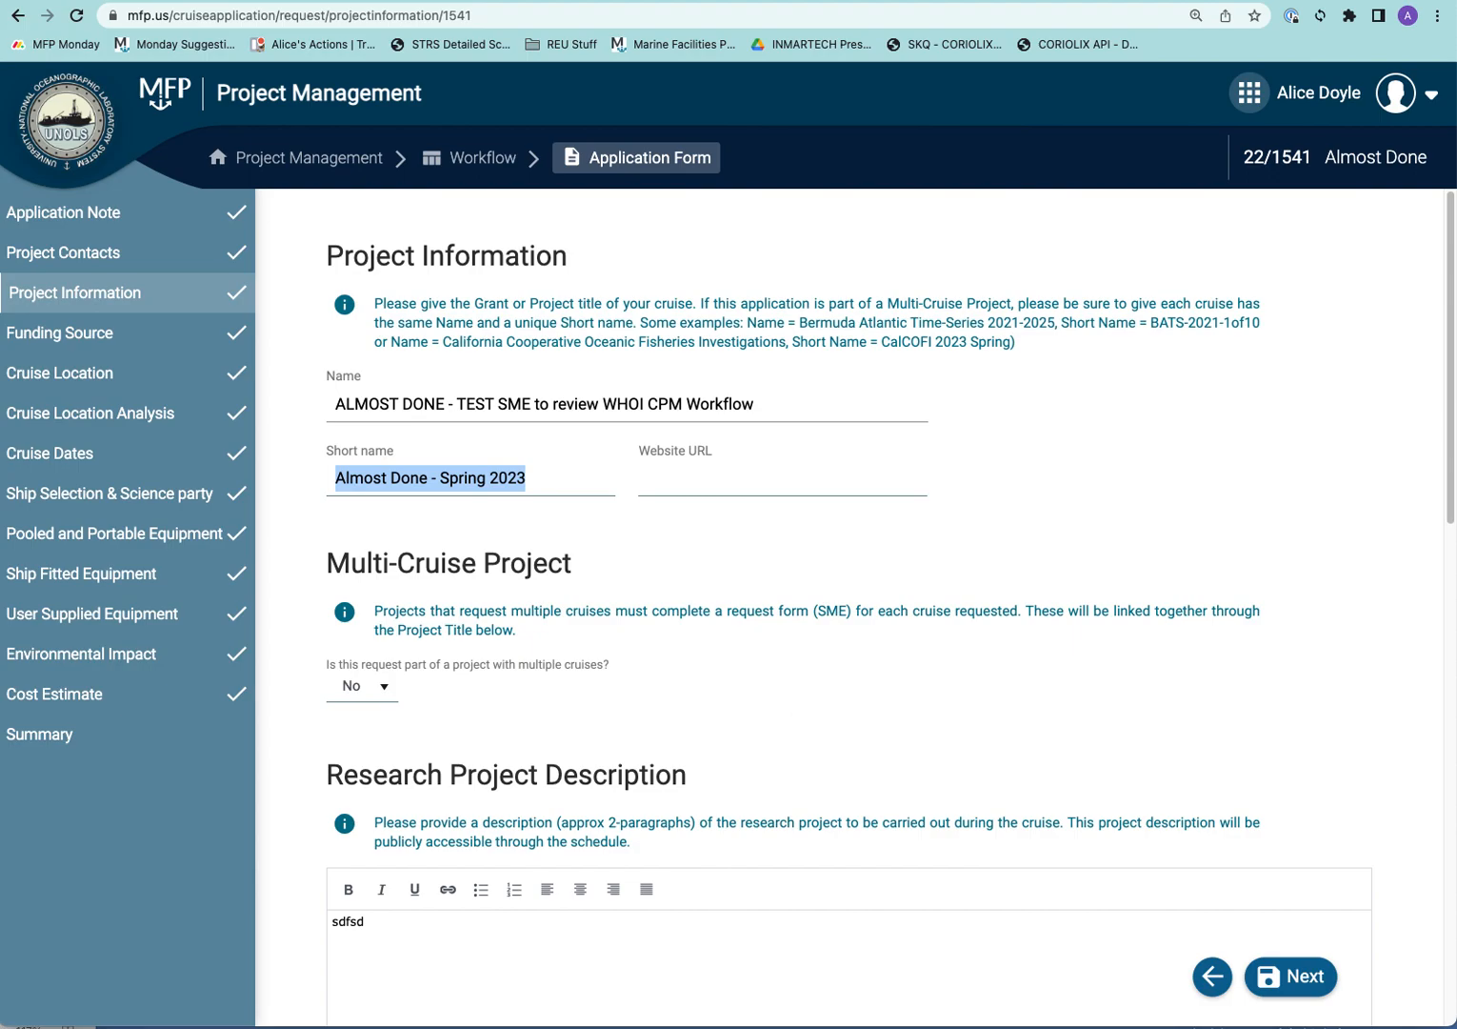
key("super+Tab")
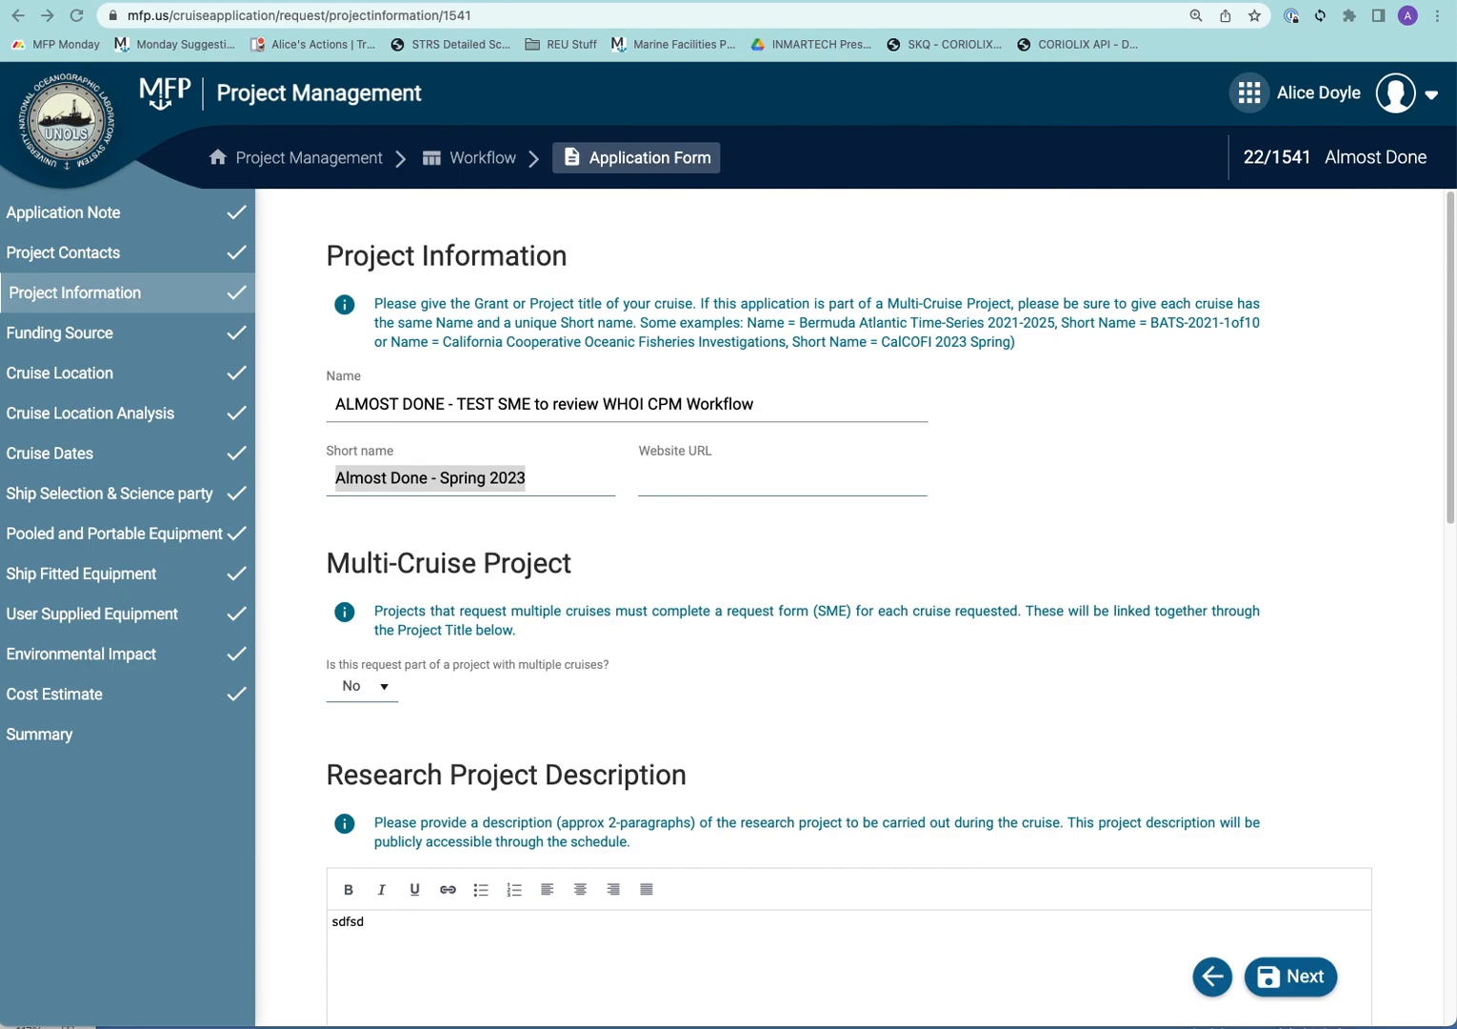
Go back to the Scientist Portal home page, leaving the application form without saving its changes
left_click(1249, 95)
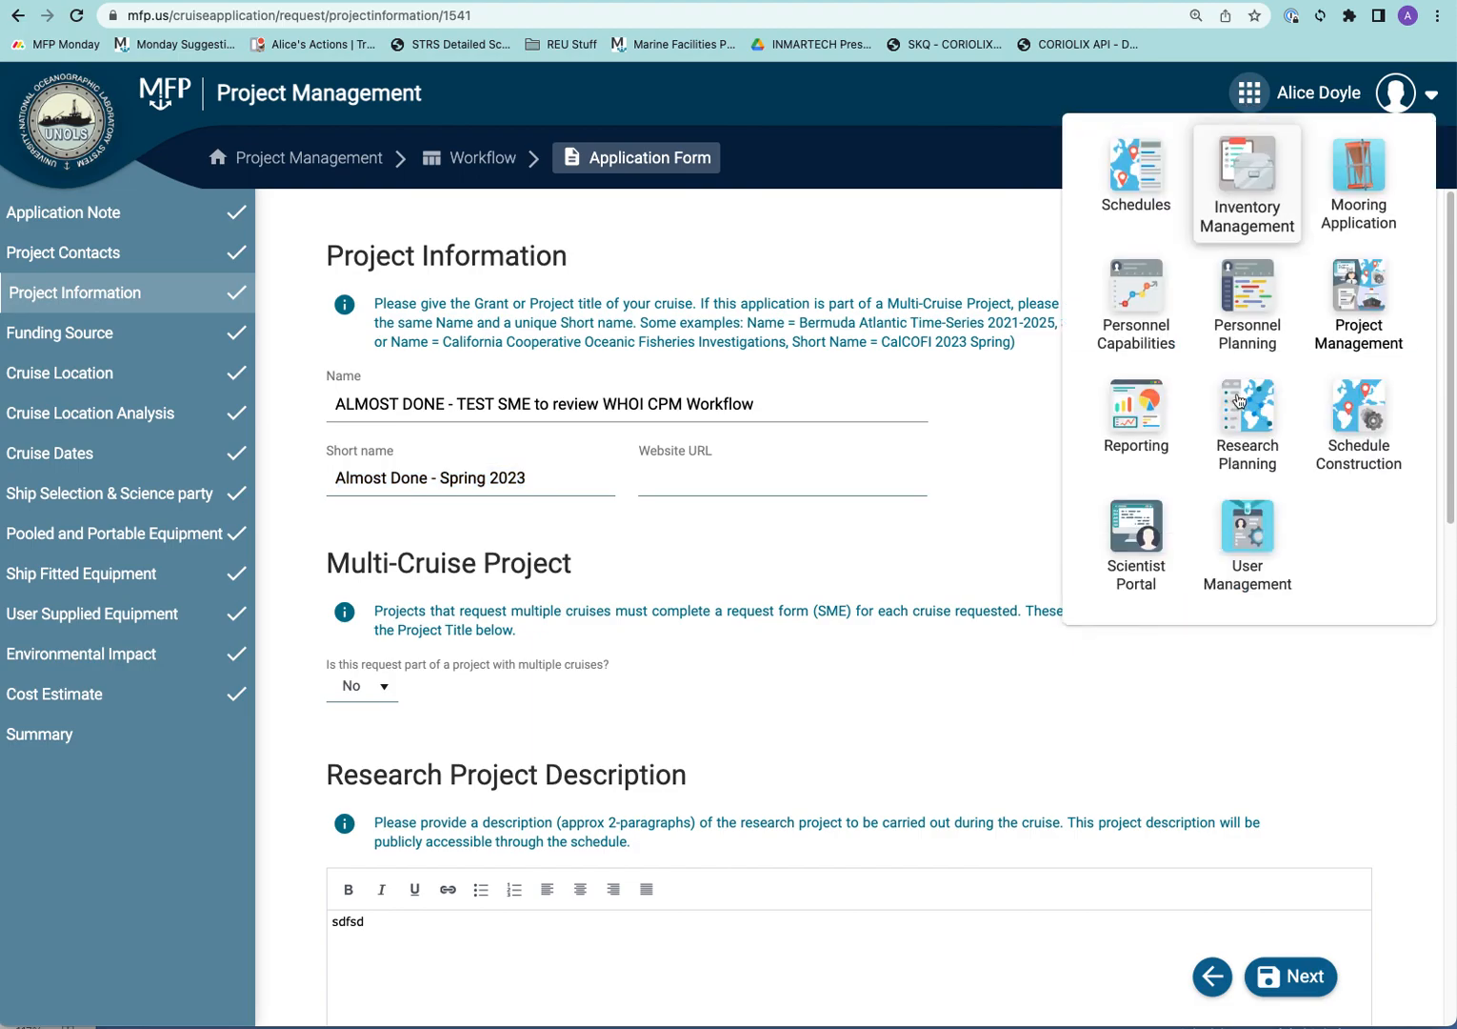
left_click(1107, 583)
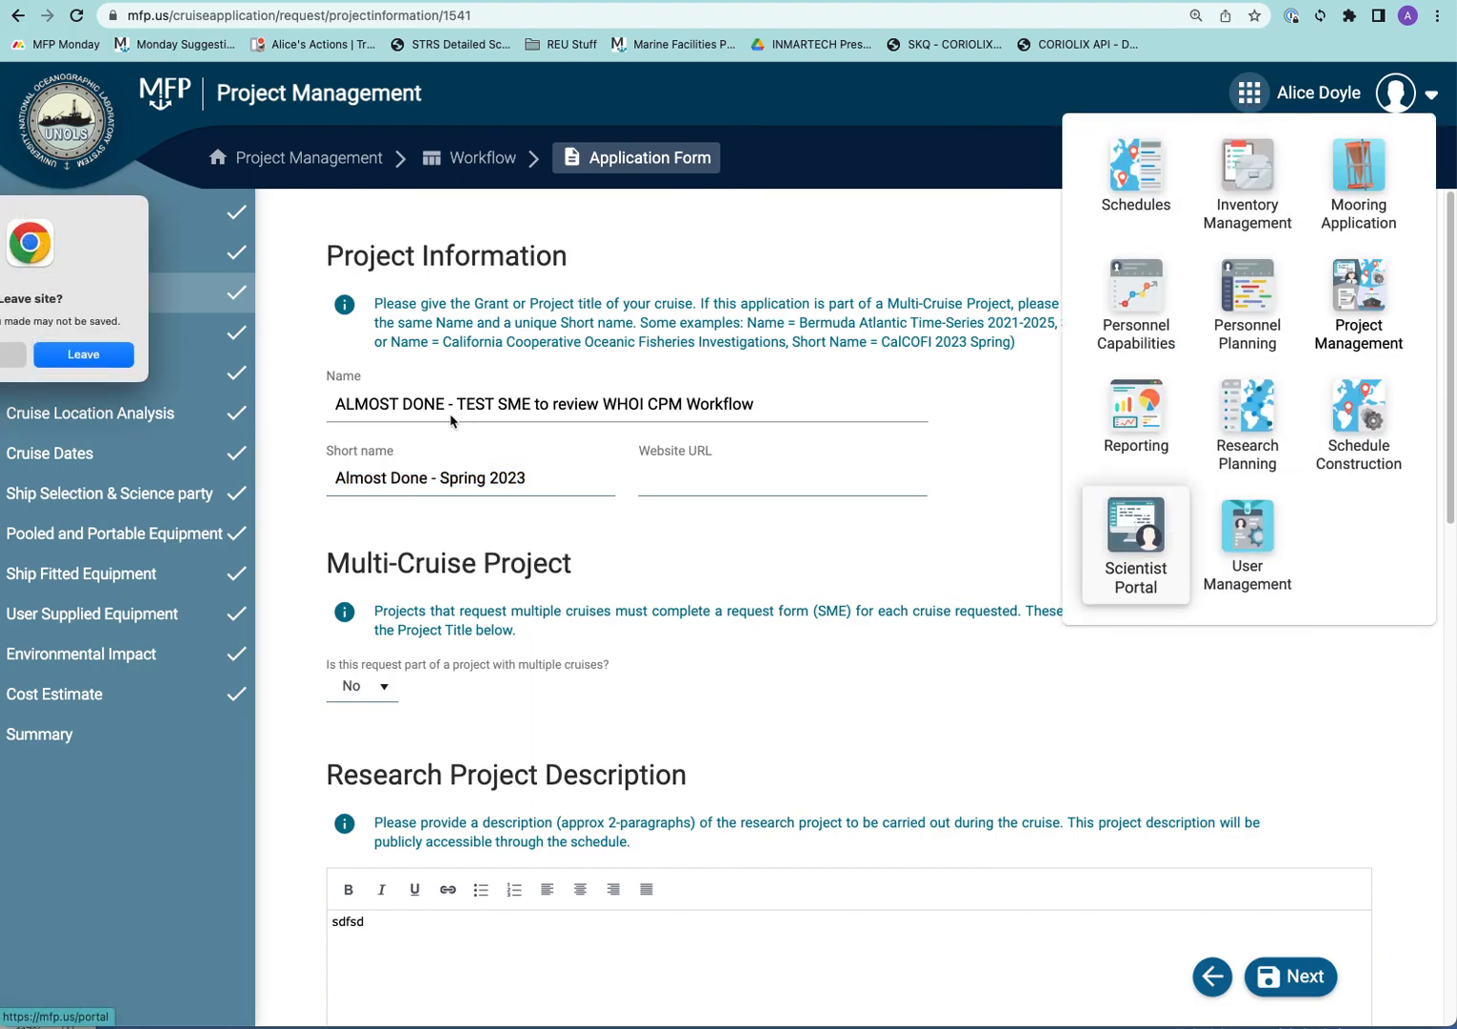
left_click(91, 354)
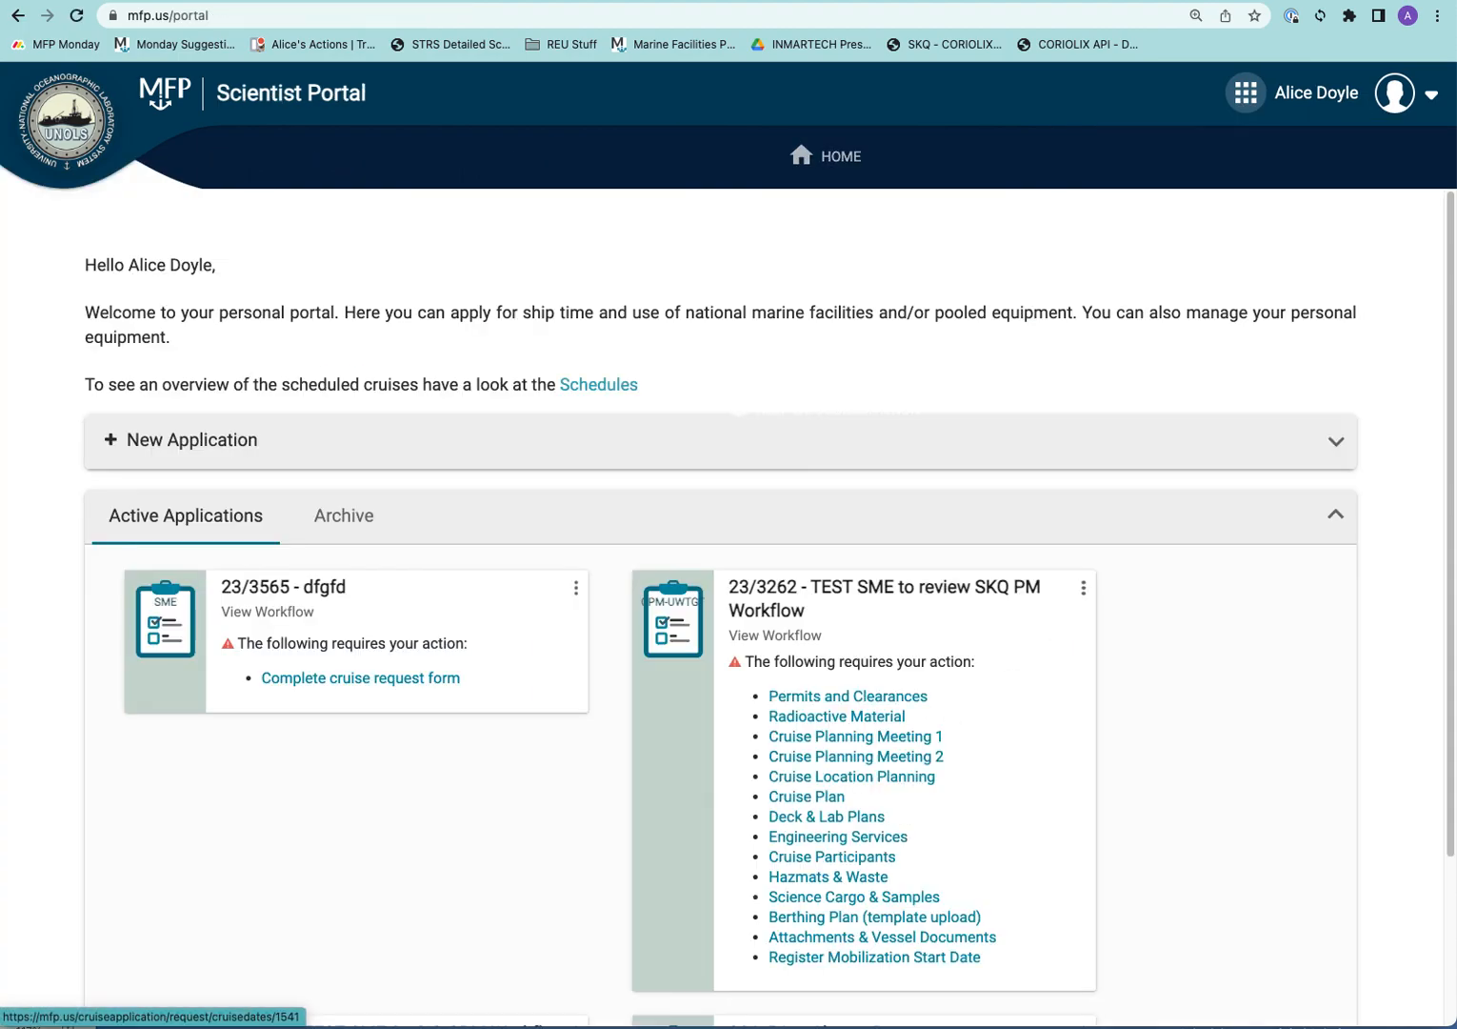